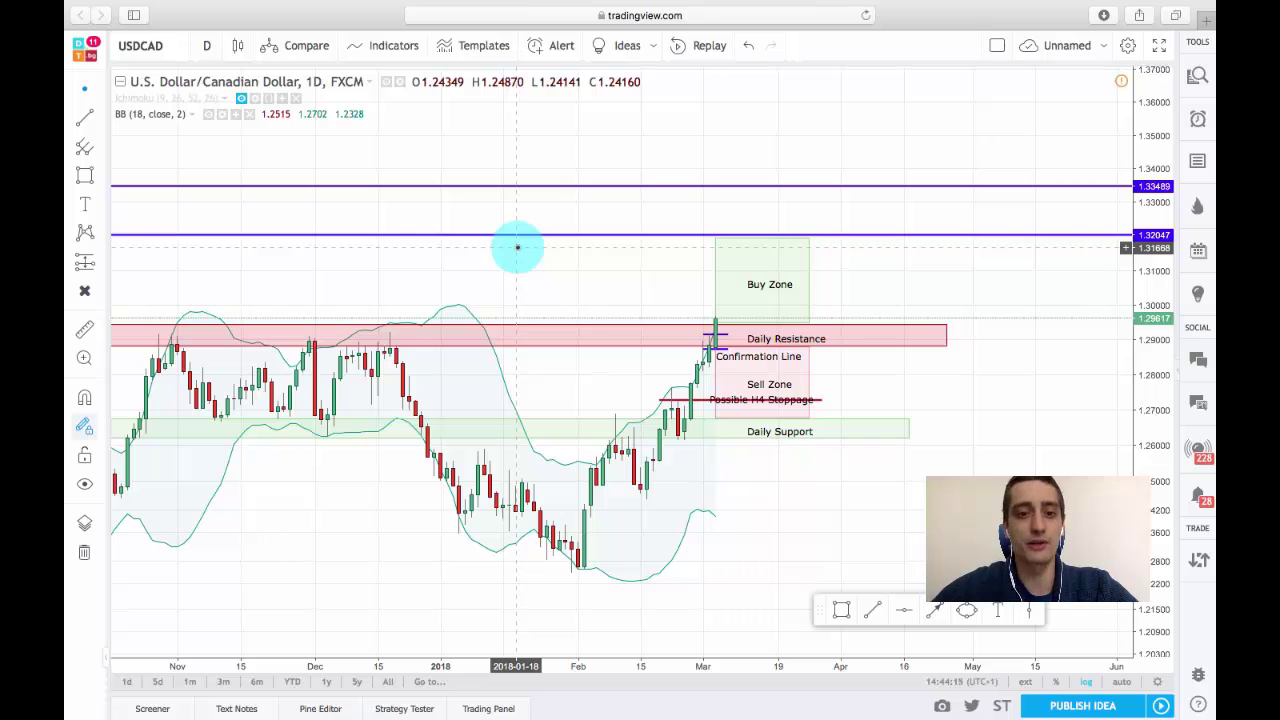
- Pan the daily USDCAD chart back to show earlier history around the confirmation line
{"action": "left_click_drag", "start_coordinate": [517, 247], "coordinate": [680, 226]}
{"action": "left_click", "coordinate": [840, 284]}
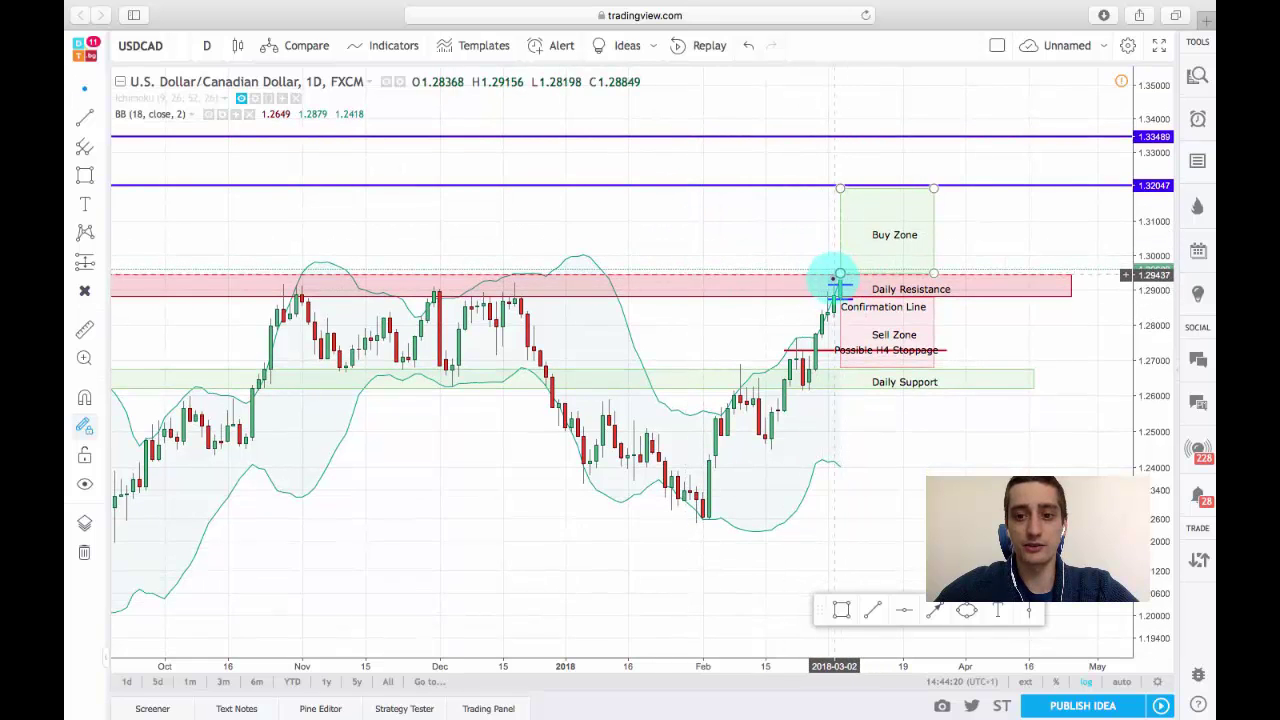
{"action": "left_click", "coordinate": [755, 343]}
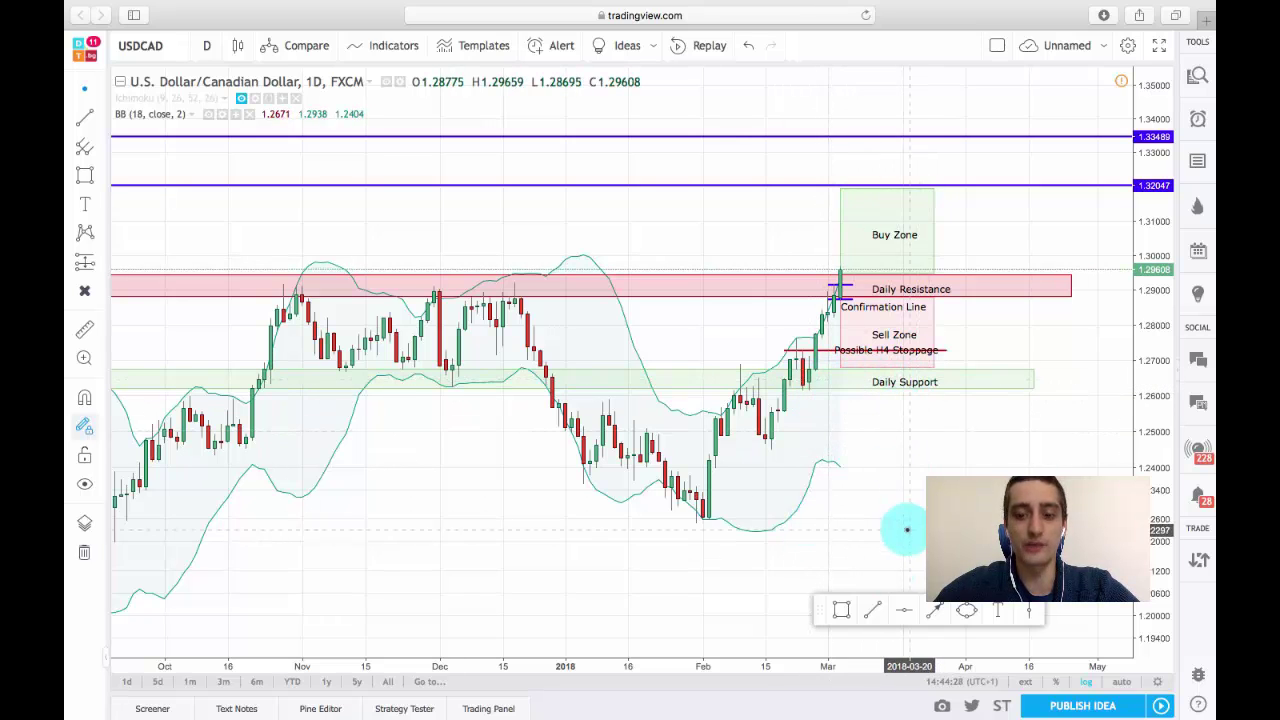
- Circle the three Daily Resistance touches with ellipses
{"action": "left_click", "coordinate": [966, 610]}
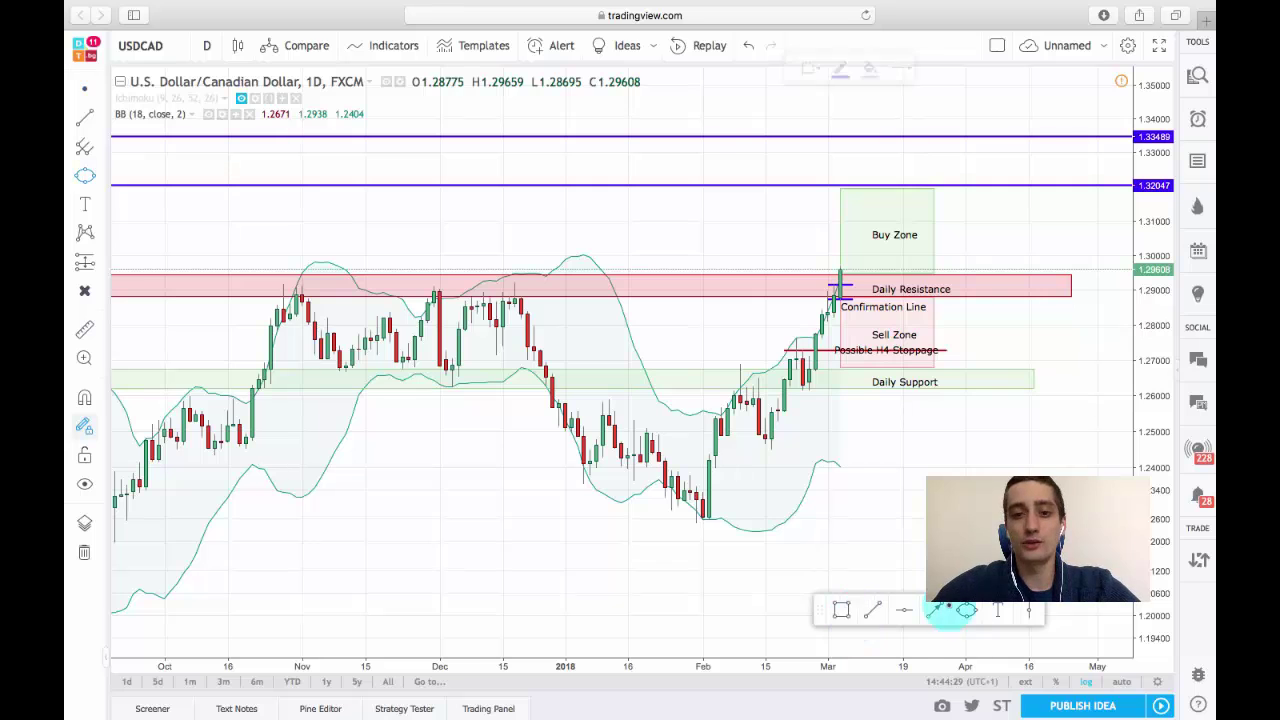
{"action": "left_click", "coordinate": [296, 269]}
{"action": "left_click", "coordinate": [314, 300]}
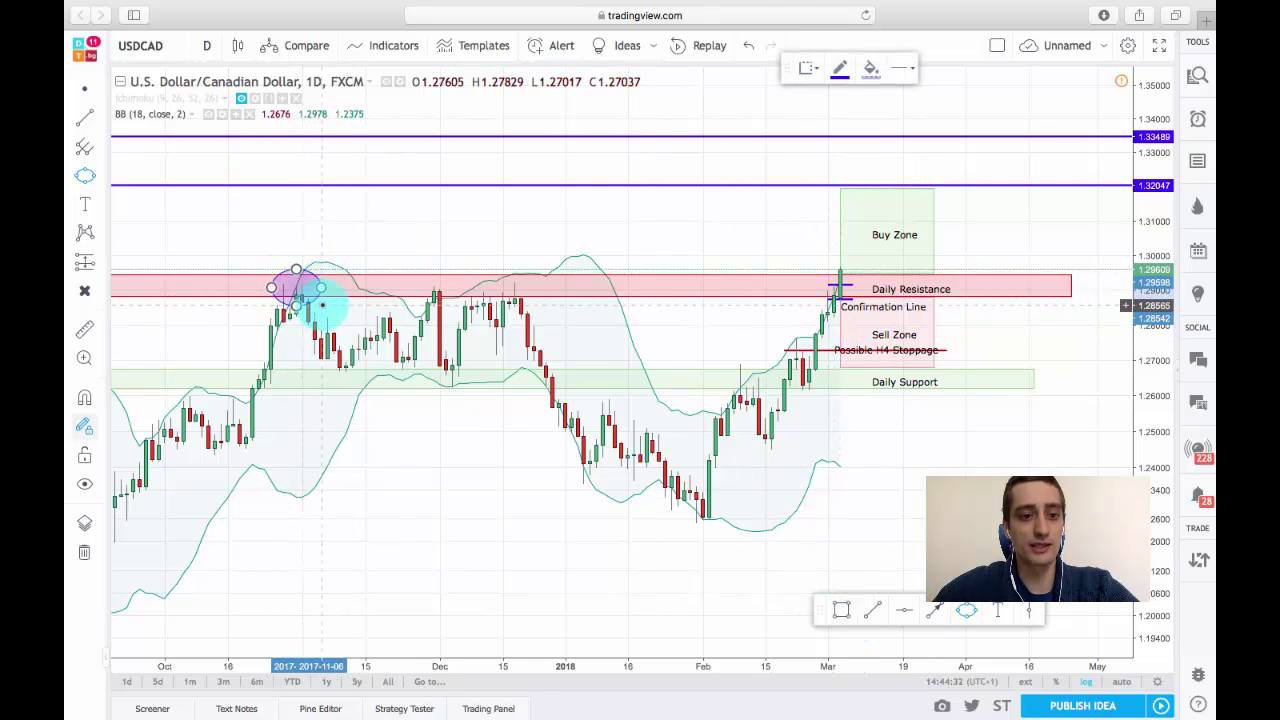
{"action": "left_click", "coordinate": [434, 269]}
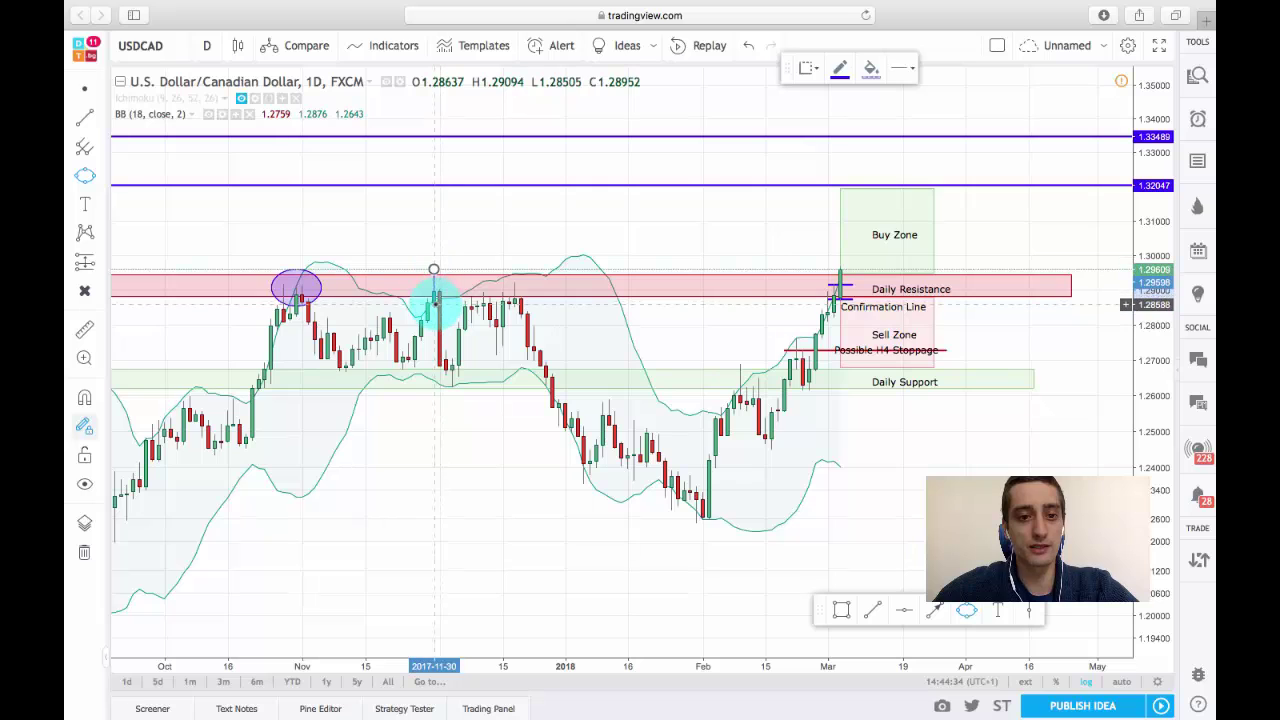
{"action": "left_click", "coordinate": [434, 303]}
{"action": "left_click", "coordinate": [514, 272]}
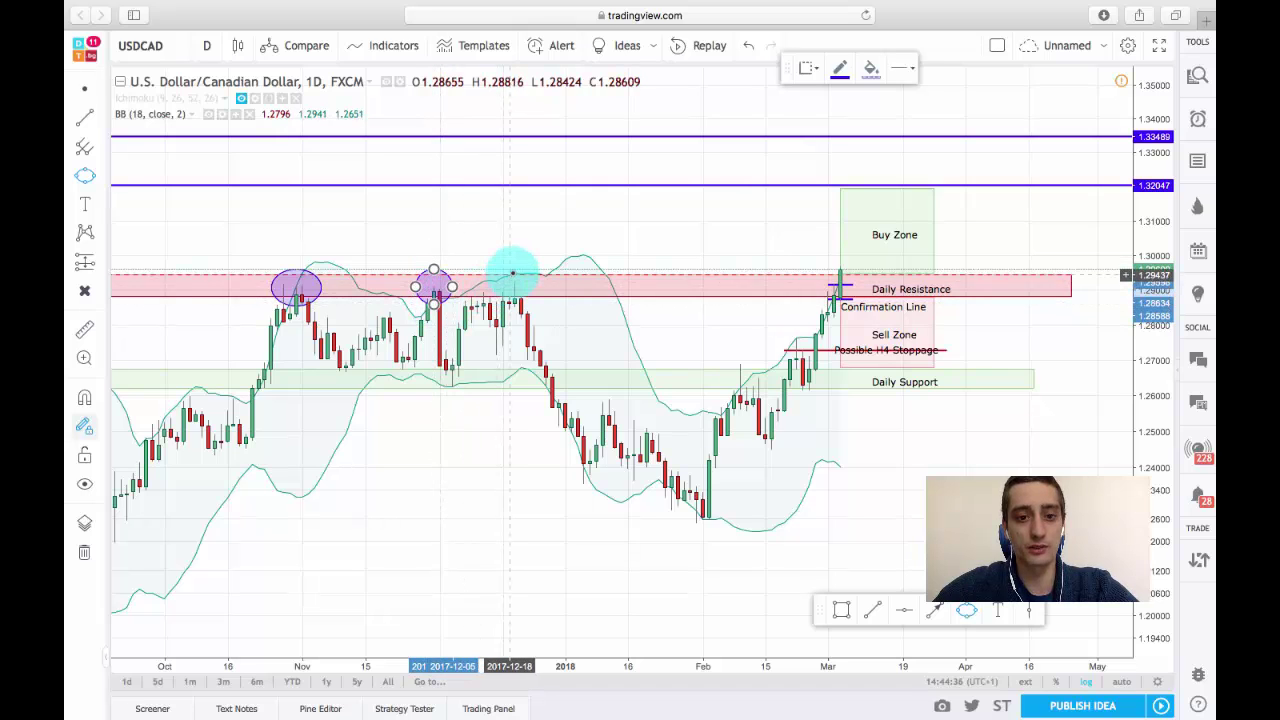
{"action": "left_click", "coordinate": [534, 306]}
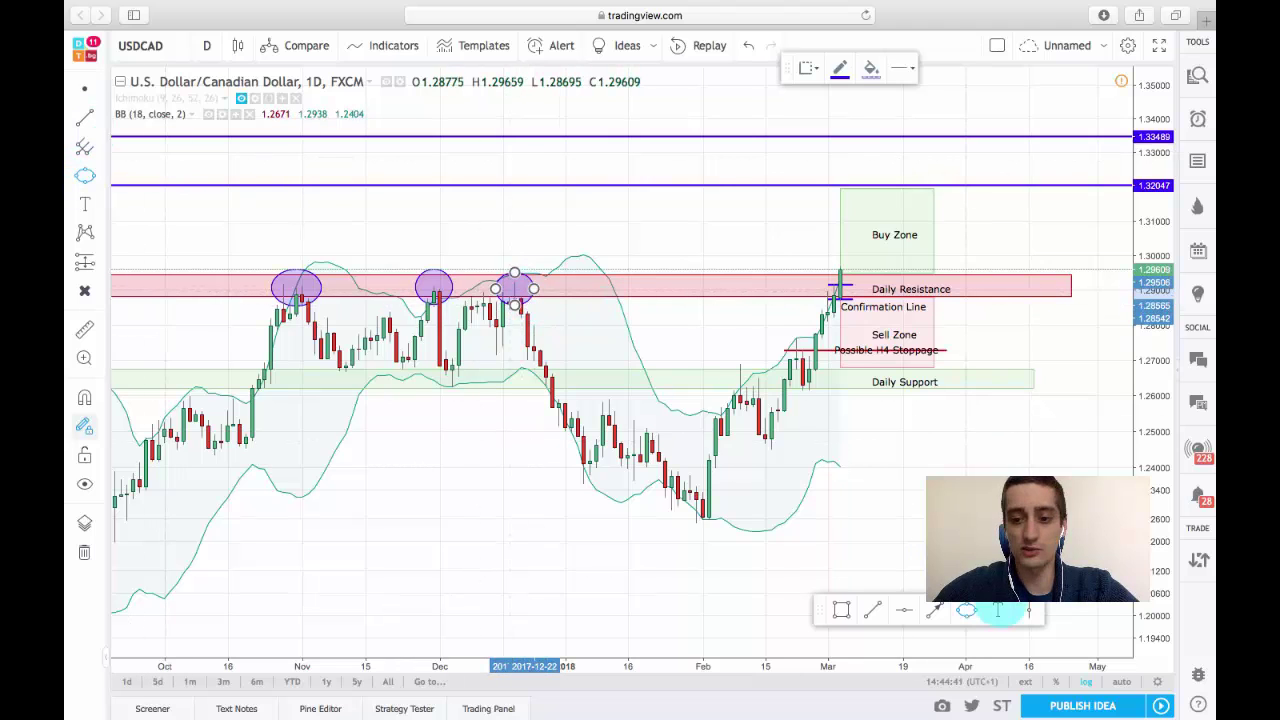
{"action": "left_click", "coordinate": [935, 610]}
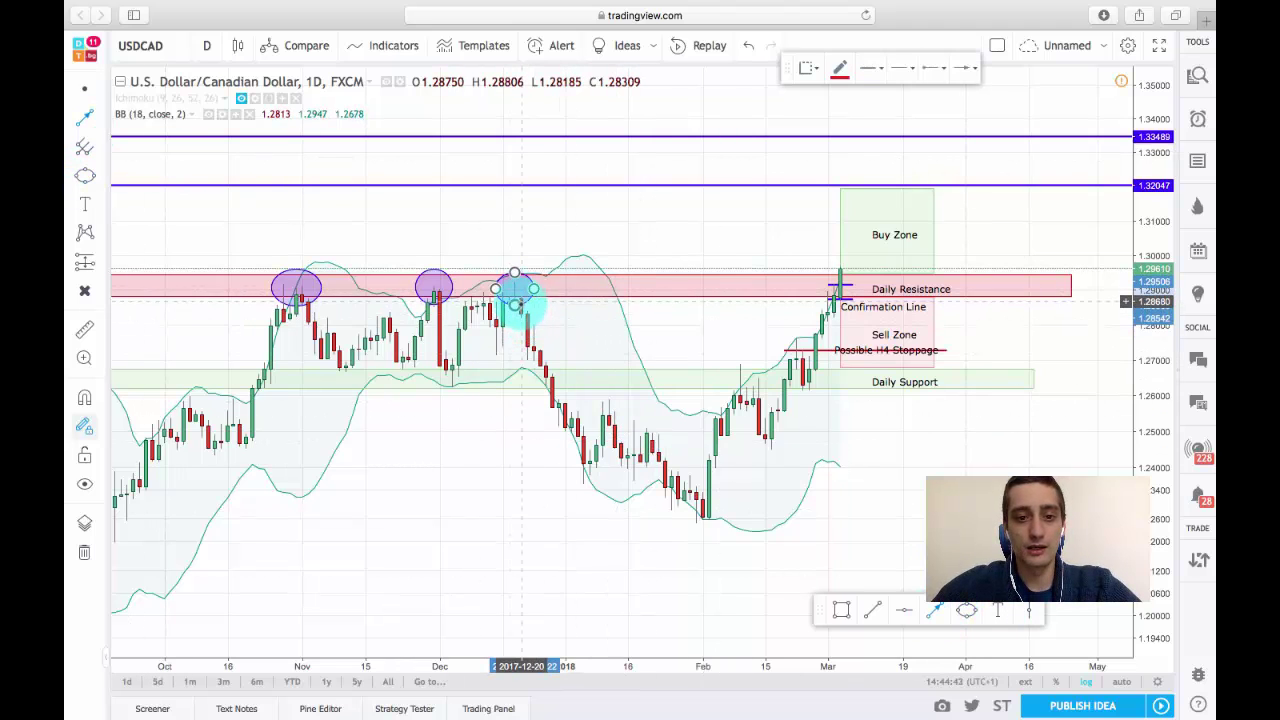
{"action": "left_click", "coordinate": [518, 300]}
- Draw a red line from the third resistance touch down to the early-January low
{"action": "left_click_drag", "start_coordinate": [577, 400], "coordinate": [589, 474]}
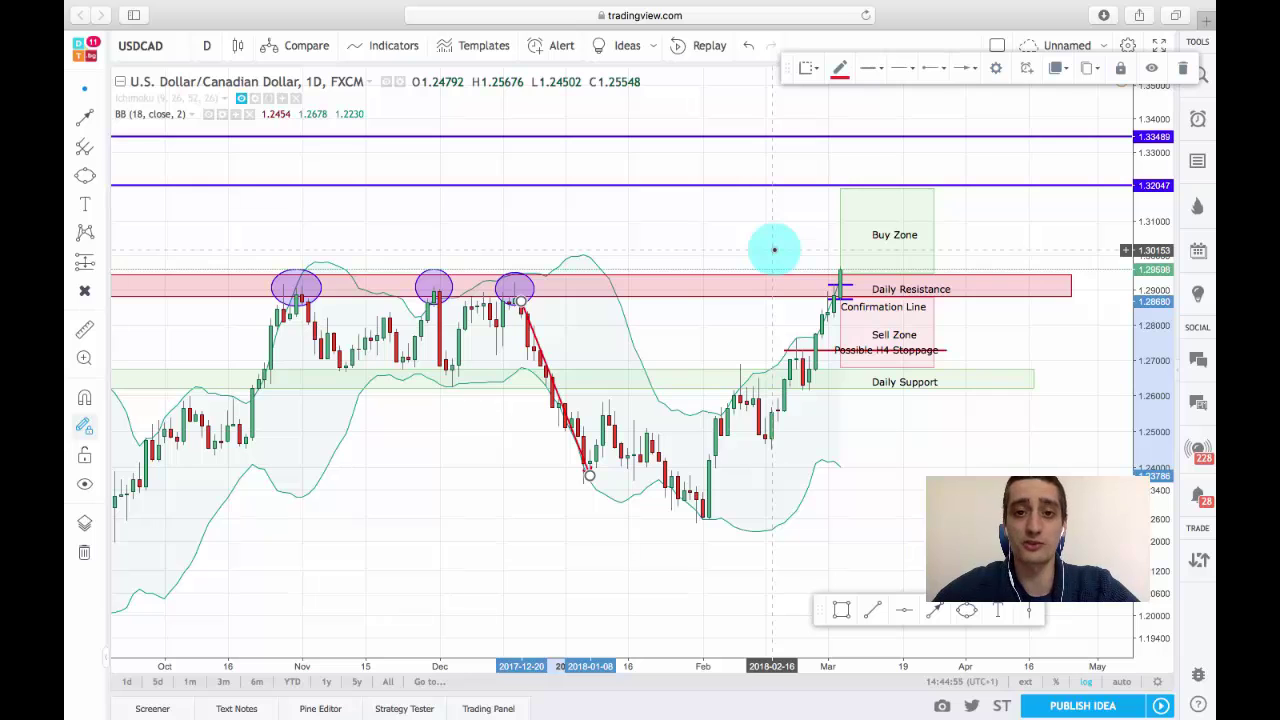
{"action": "left_click_drag", "start_coordinate": [773, 249], "coordinate": [743, 247]}
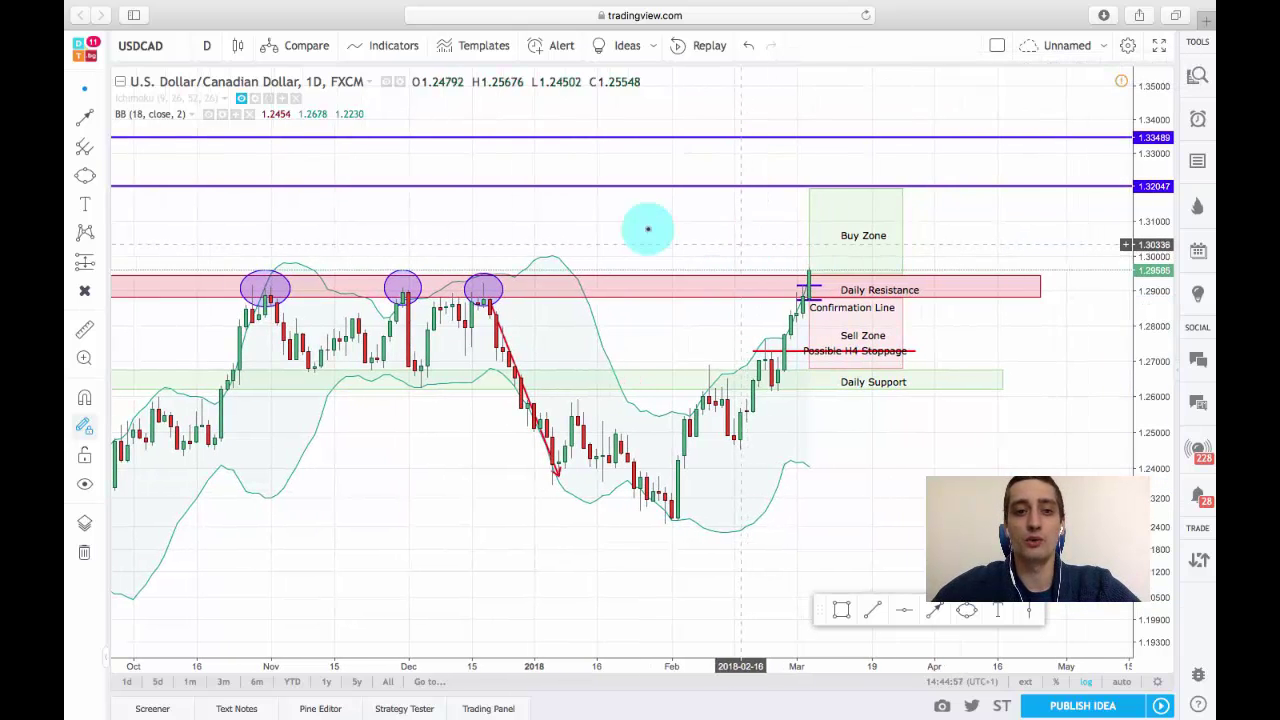
{"action": "left_click", "coordinate": [206, 45]}
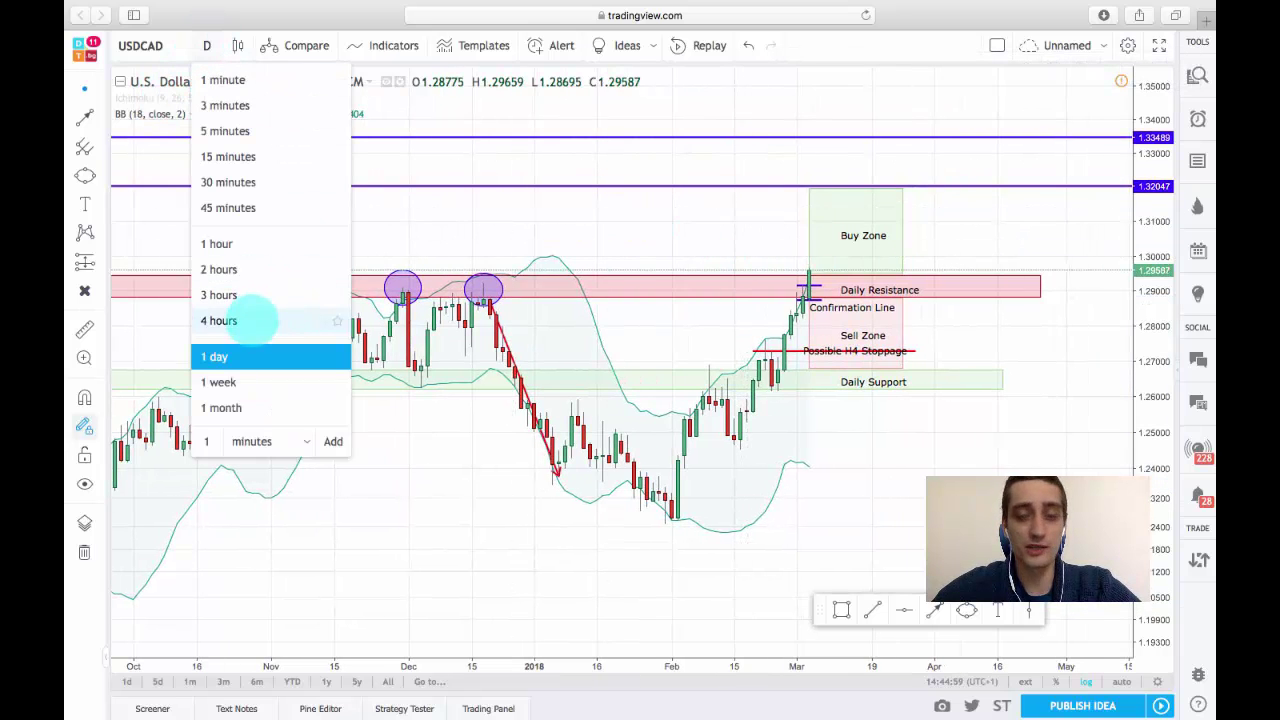
- Switch USDCAD to 4-hour candles and stretch the price scale to frame the zones
{"action": "left_click", "coordinate": [260, 320]}
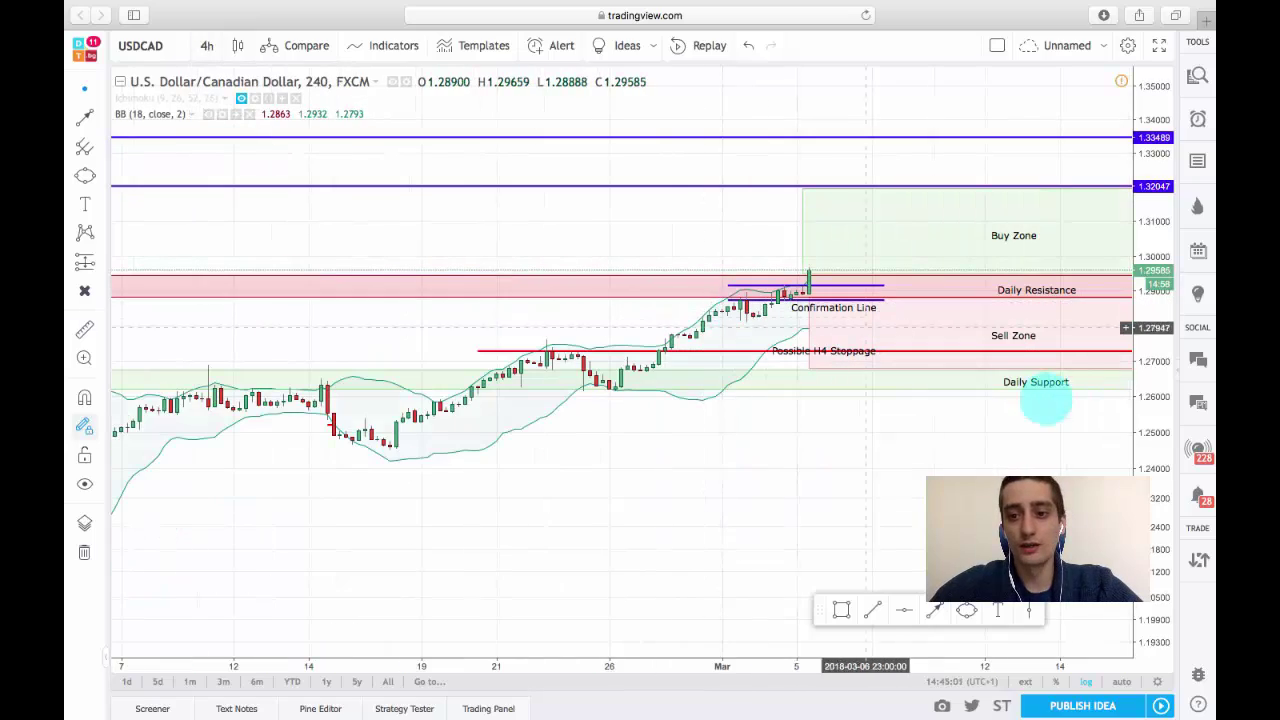
{"action": "left_click_drag", "start_coordinate": [1162, 512], "coordinate": [1143, 257]}
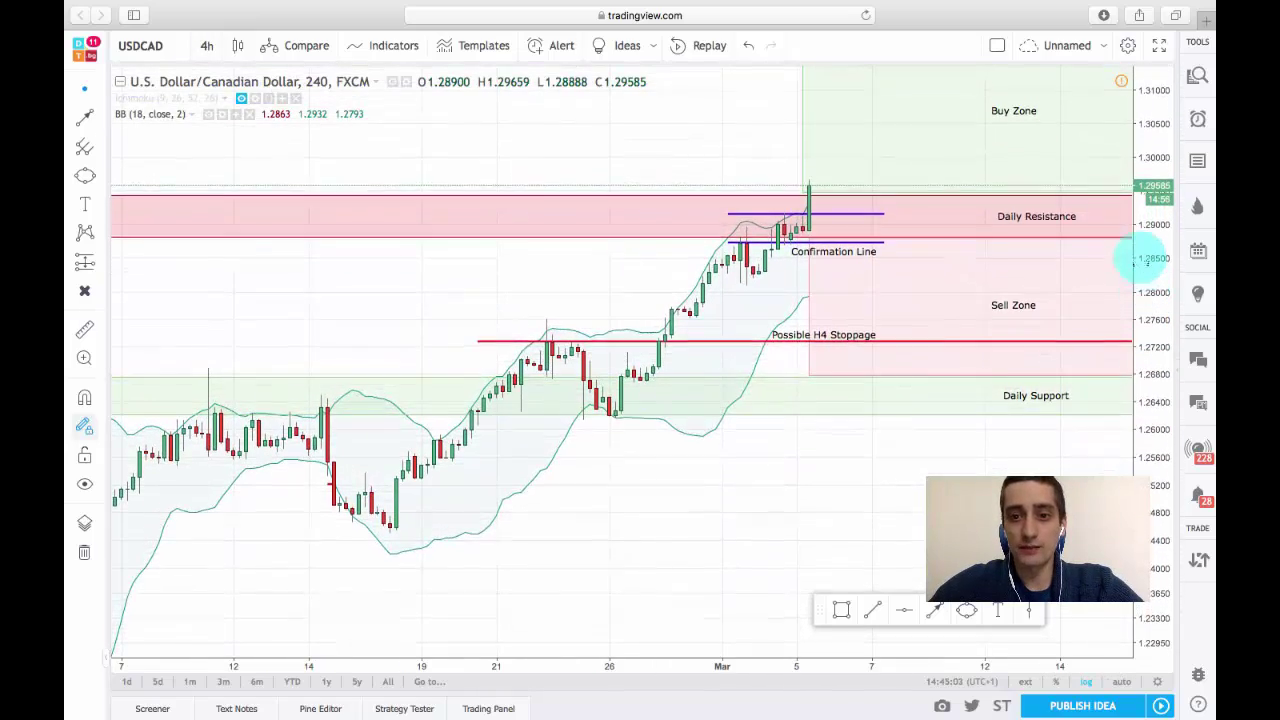
{"action": "left_click_drag", "start_coordinate": [967, 446], "coordinate": [911, 500]}
{"action": "scroll", "coordinate": [911, 500], "scroll_direction": "down", "scroll_amount": 3}
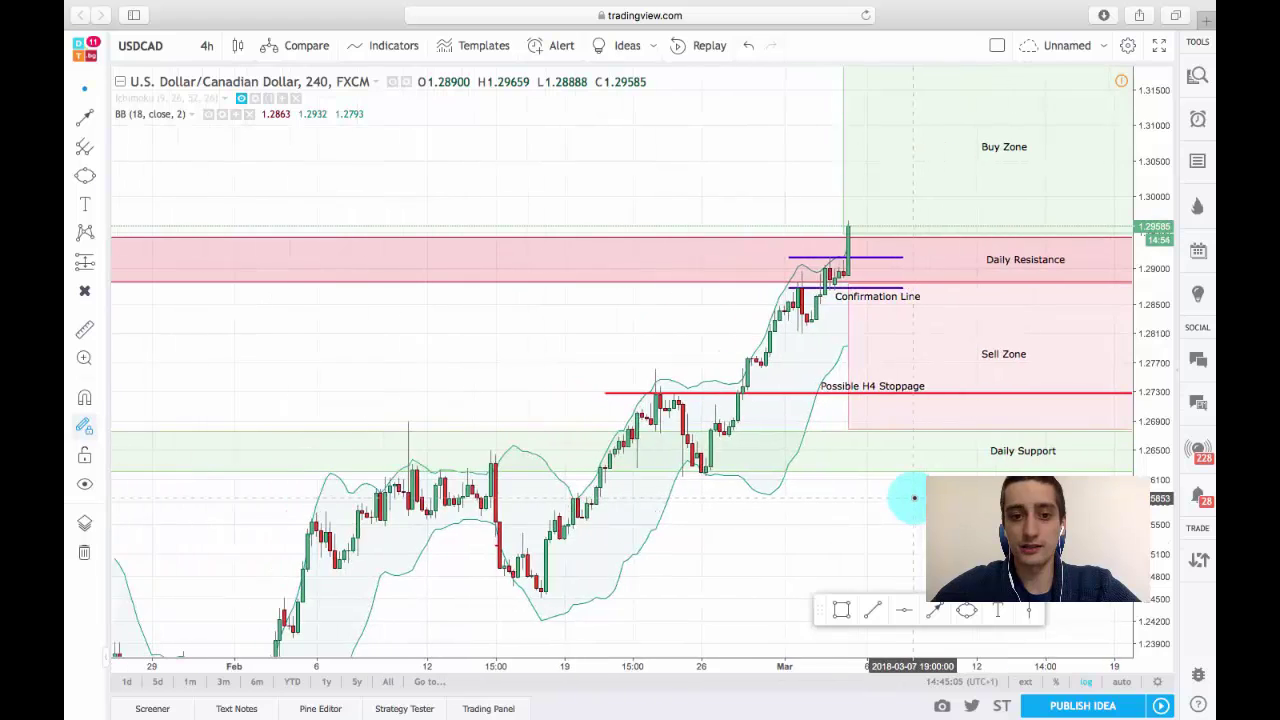
{"action": "left_click", "coordinate": [840, 357]}
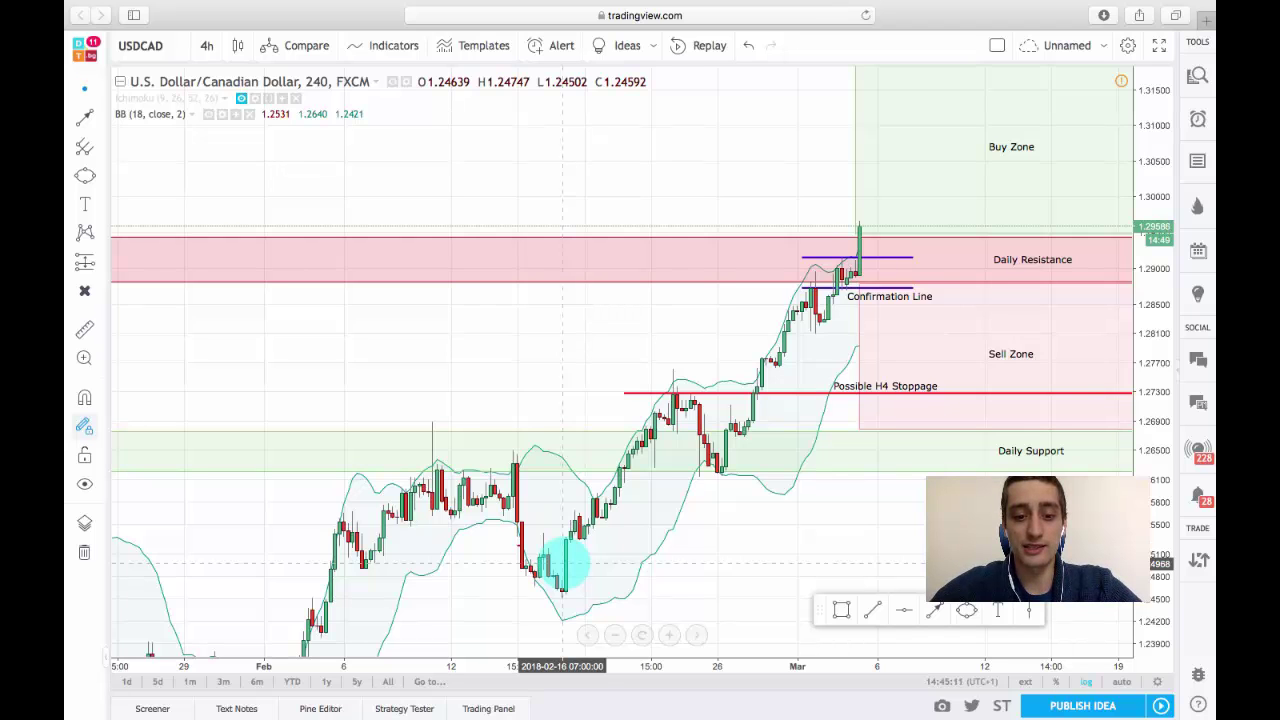
{"action": "scroll", "coordinate": [749, 514], "scroll_direction": "down", "scroll_amount": 2}
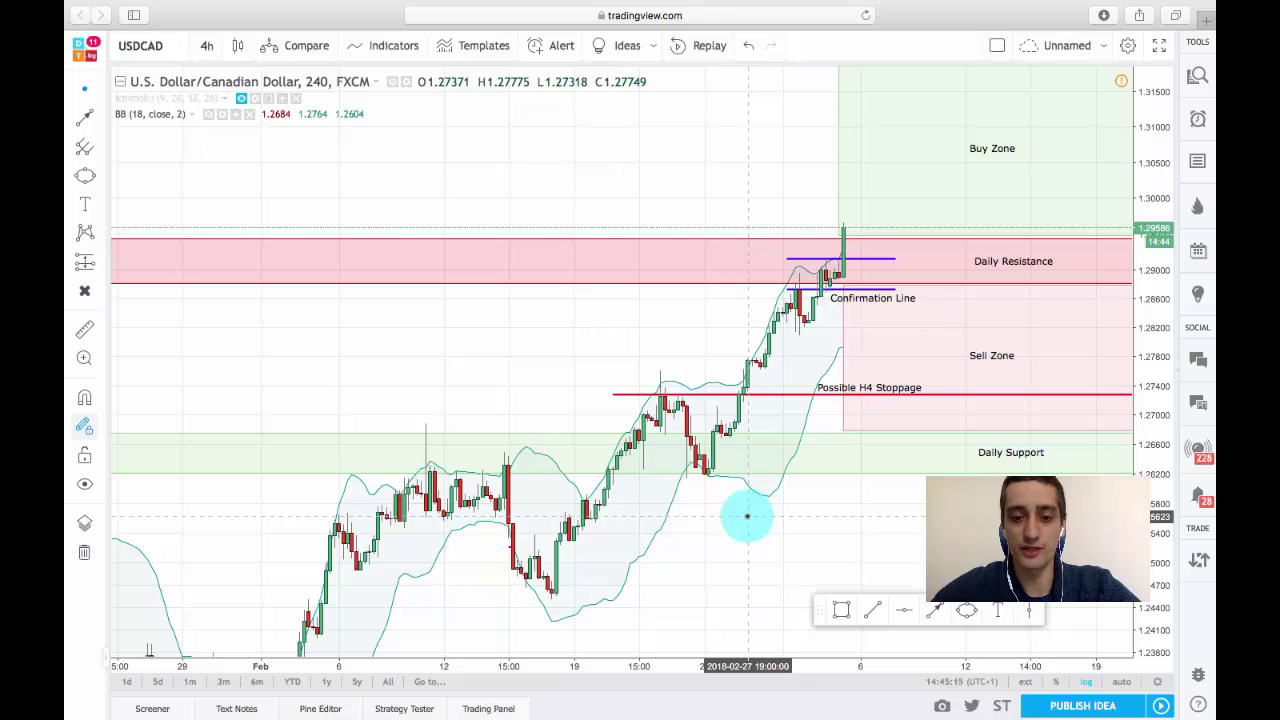
- Draw a red zigzag from the February low through the H4 stoppage up past Daily Resistance
{"action": "left_click", "coordinate": [935, 611]}
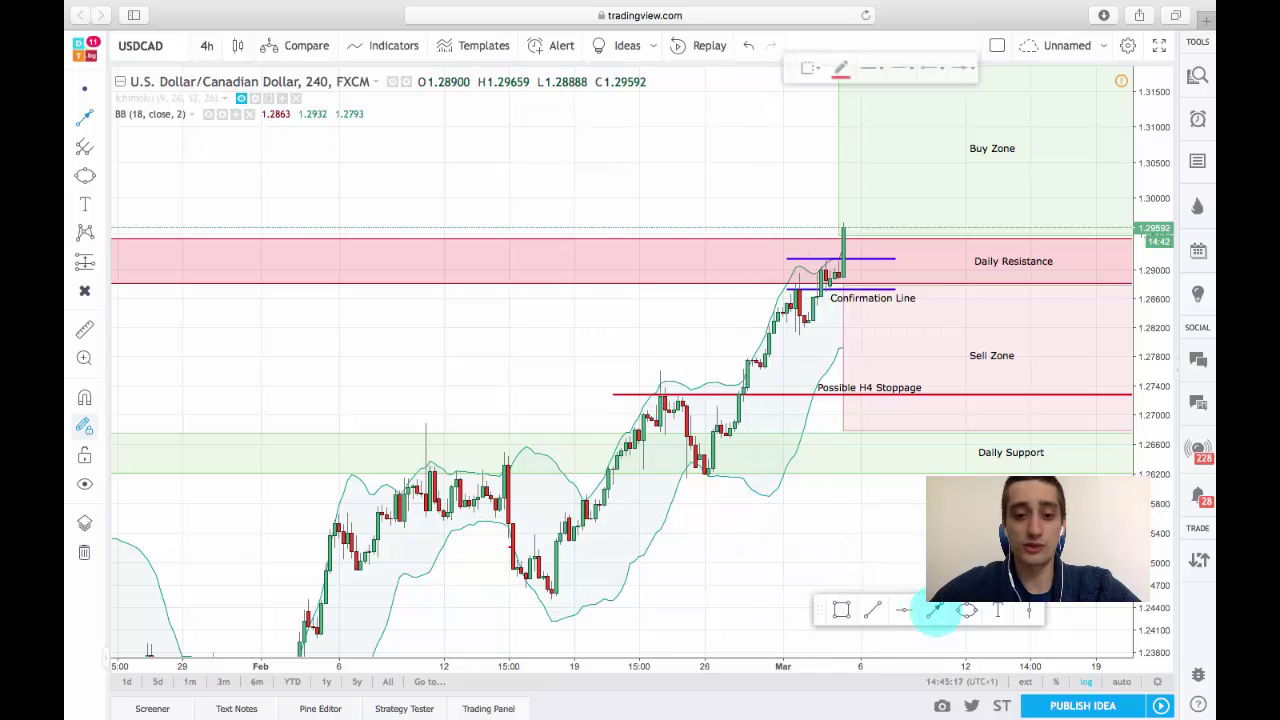
{"action": "mouse_move", "coordinate": [582, 551]}
{"action": "left_mouse_down"}
{"action": "mouse_move", "coordinate": [657, 391]}
{"action": "mouse_move", "coordinate": [699, 395]}
{"action": "mouse_move", "coordinate": [666, 392]}
{"action": "mouse_move", "coordinate": [749, 457]}
{"action": "mouse_move", "coordinate": [748, 476]}
{"action": "mouse_move", "coordinate": [765, 471]}
{"action": "mouse_move", "coordinate": [741, 474]}
{"action": "mouse_move", "coordinate": [882, 228]}
{"action": "left_mouse_up"}
{"action": "left_click", "coordinate": [85, 91]}
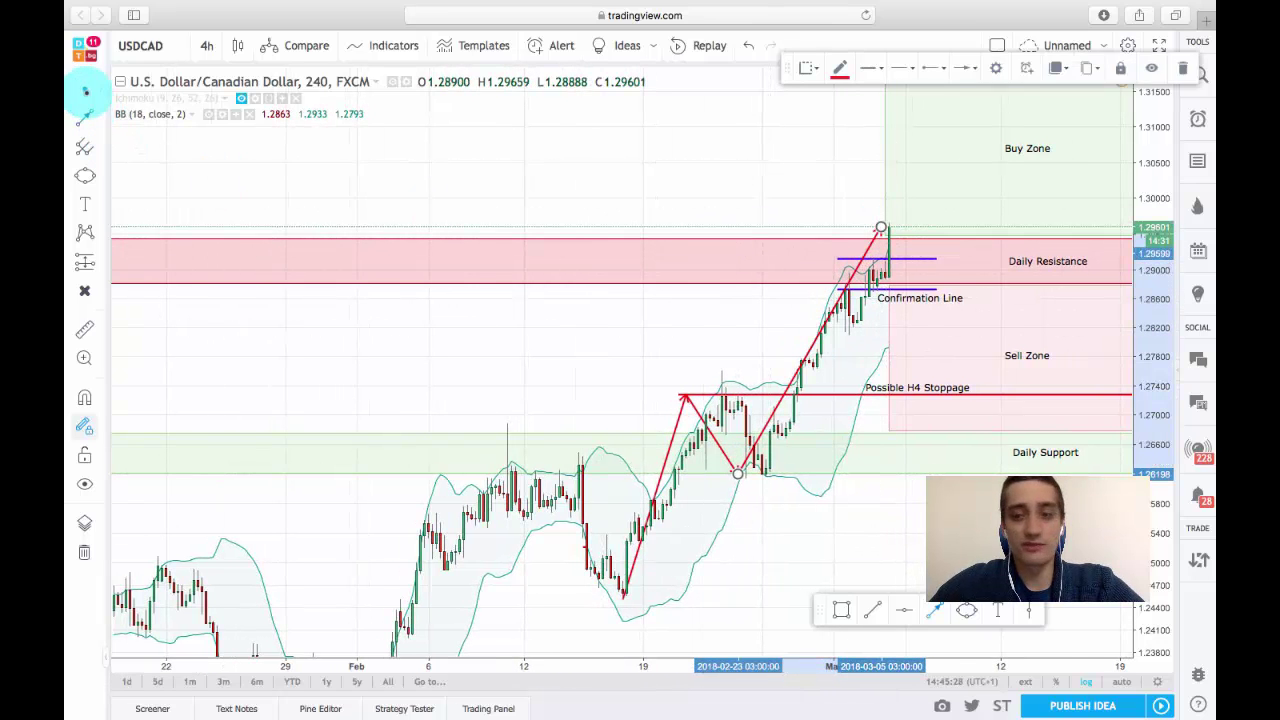
{"action": "left_click", "coordinate": [791, 202]}
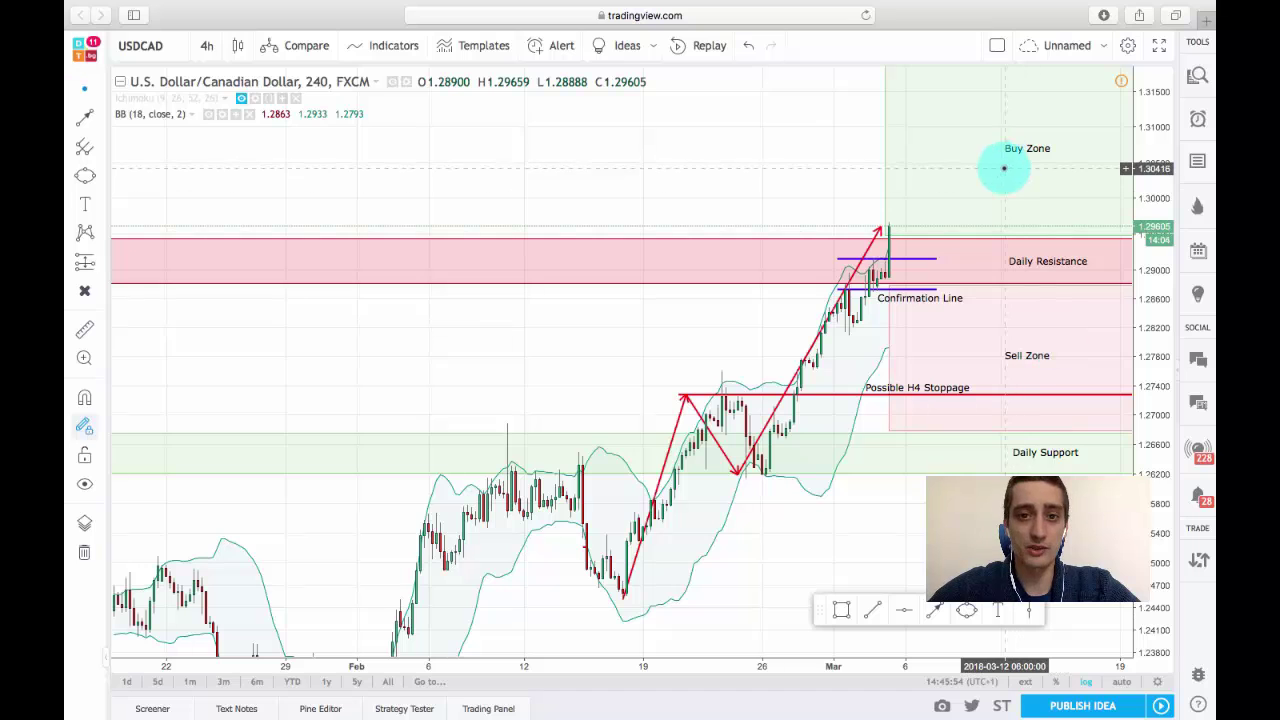
- Pan and compress the 4-hour chart so the whole Buy Zone is in view
{"action": "left_click_drag", "start_coordinate": [836, 183], "coordinate": [792, 183]}
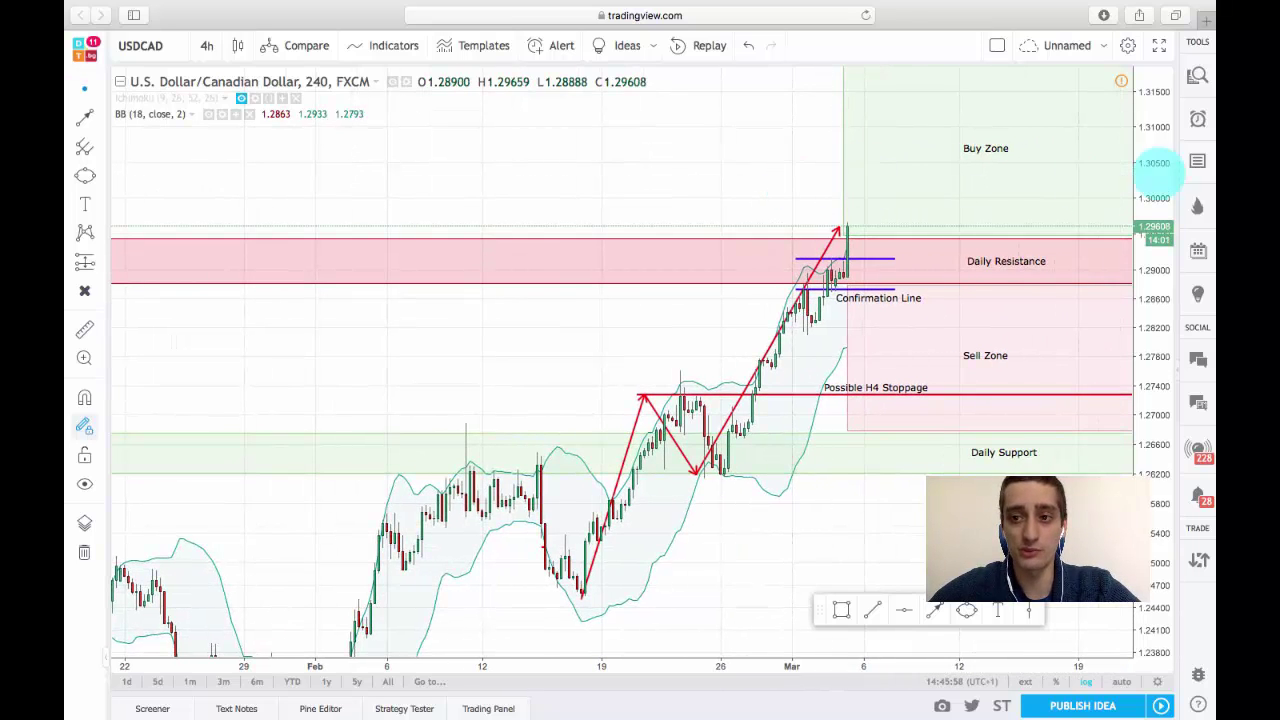
{"action": "left_click_drag", "start_coordinate": [1160, 168], "coordinate": [1158, 262]}
{"action": "left_click_drag", "start_coordinate": [775, 193], "coordinate": [674, 200]}
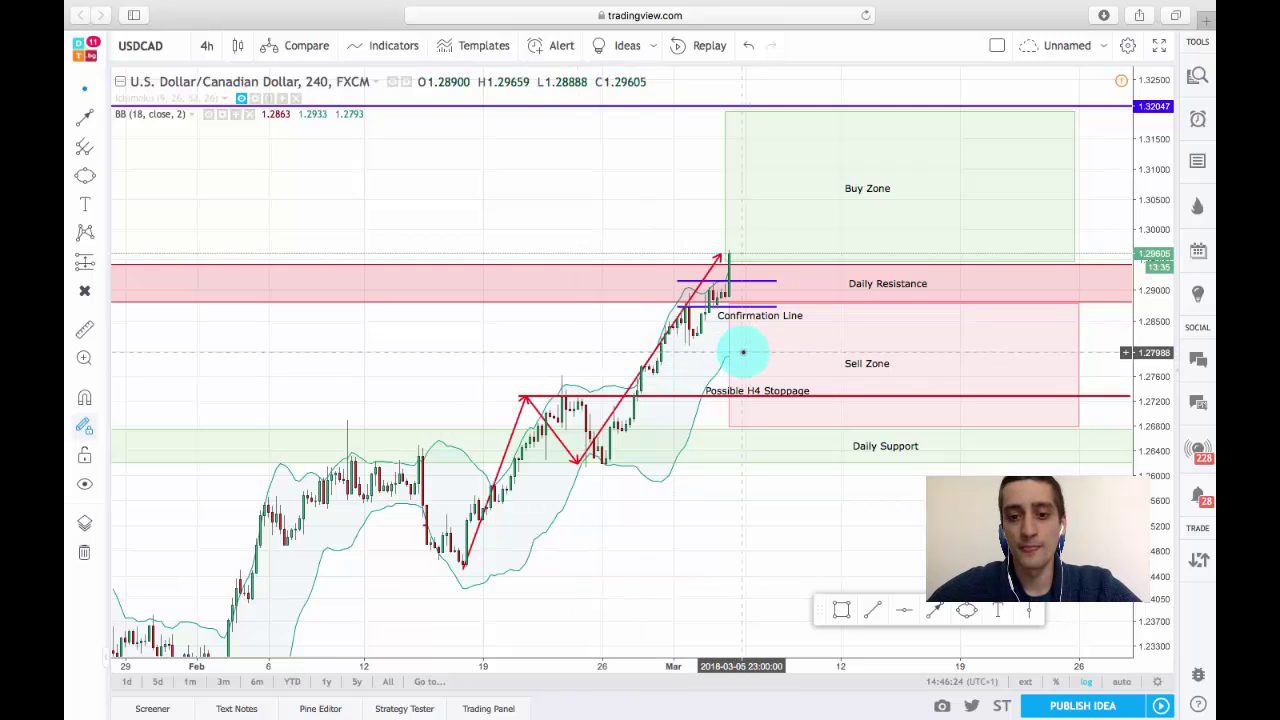
{"action": "left_click_drag", "start_coordinate": [620, 319], "coordinate": [523, 343]}
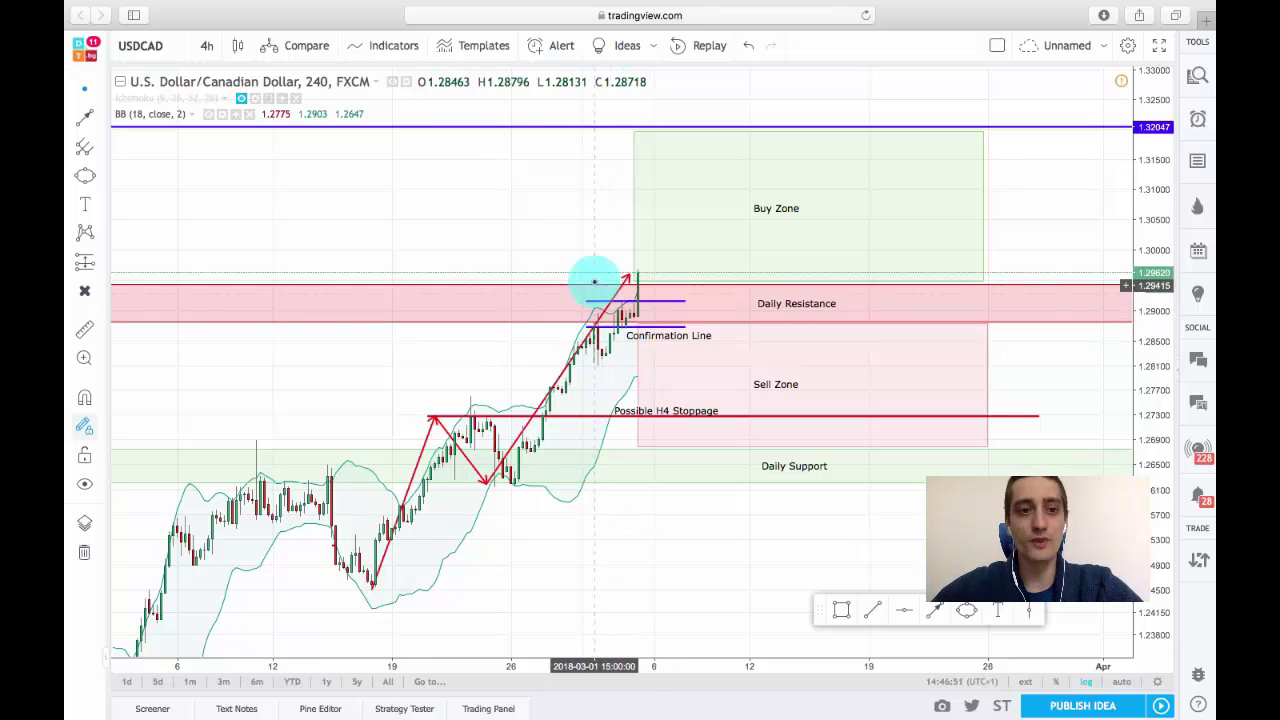
- Draw a blue trend line pointing down at the latest high
{"action": "left_click", "coordinate": [84, 116]}
{"action": "left_click_drag", "start_coordinate": [514, 217], "coordinate": [637, 270]}
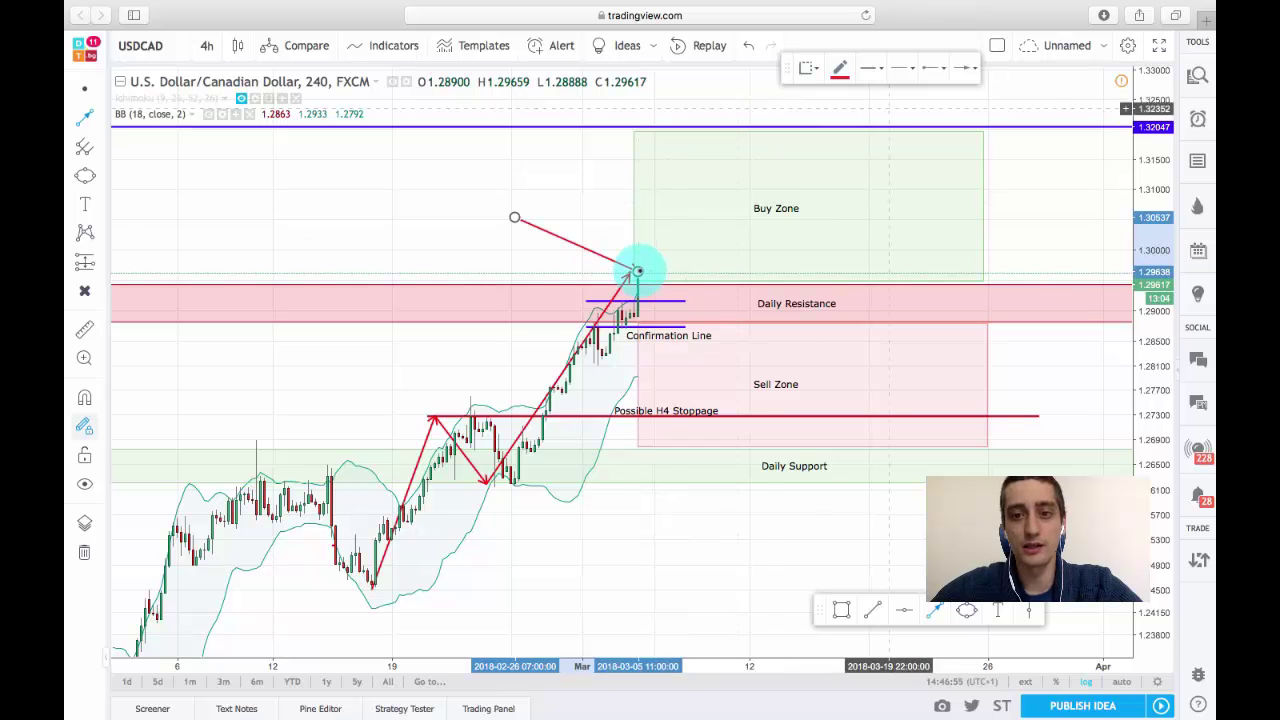
{"action": "left_click", "coordinate": [840, 68]}
{"action": "left_click", "coordinate": [935, 113]}
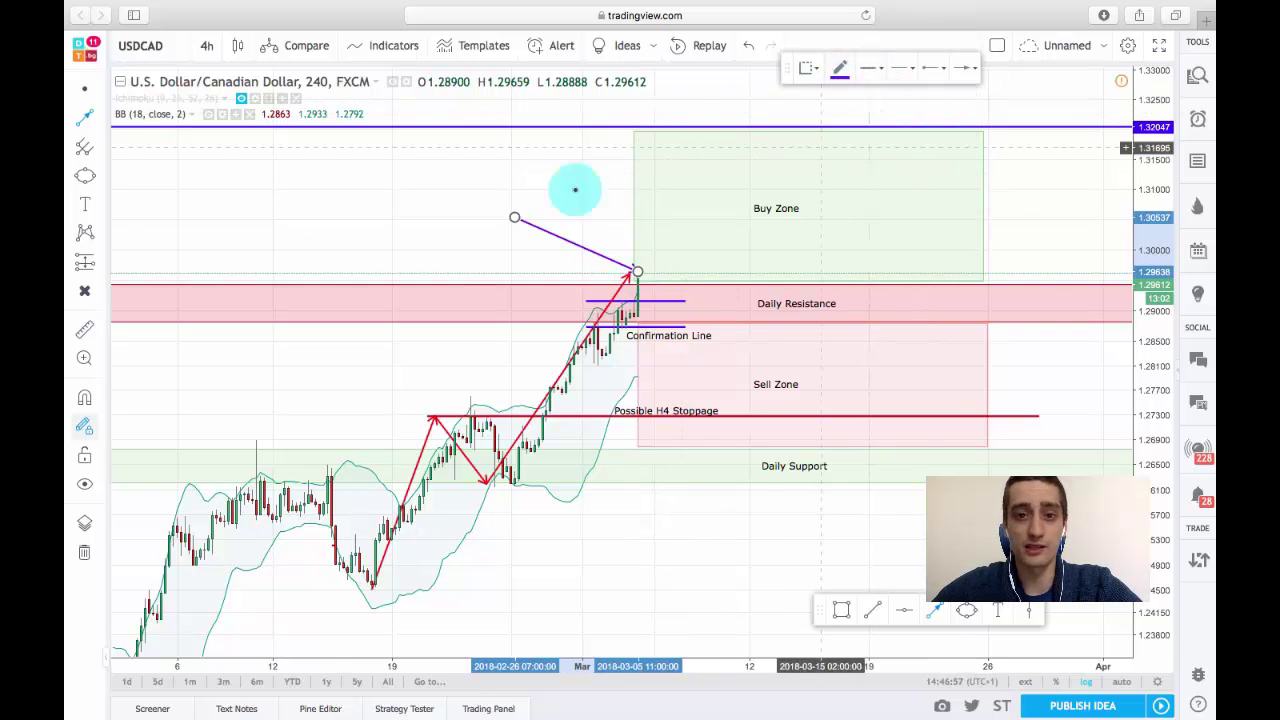
{"action": "left_click", "coordinate": [383, 228]}
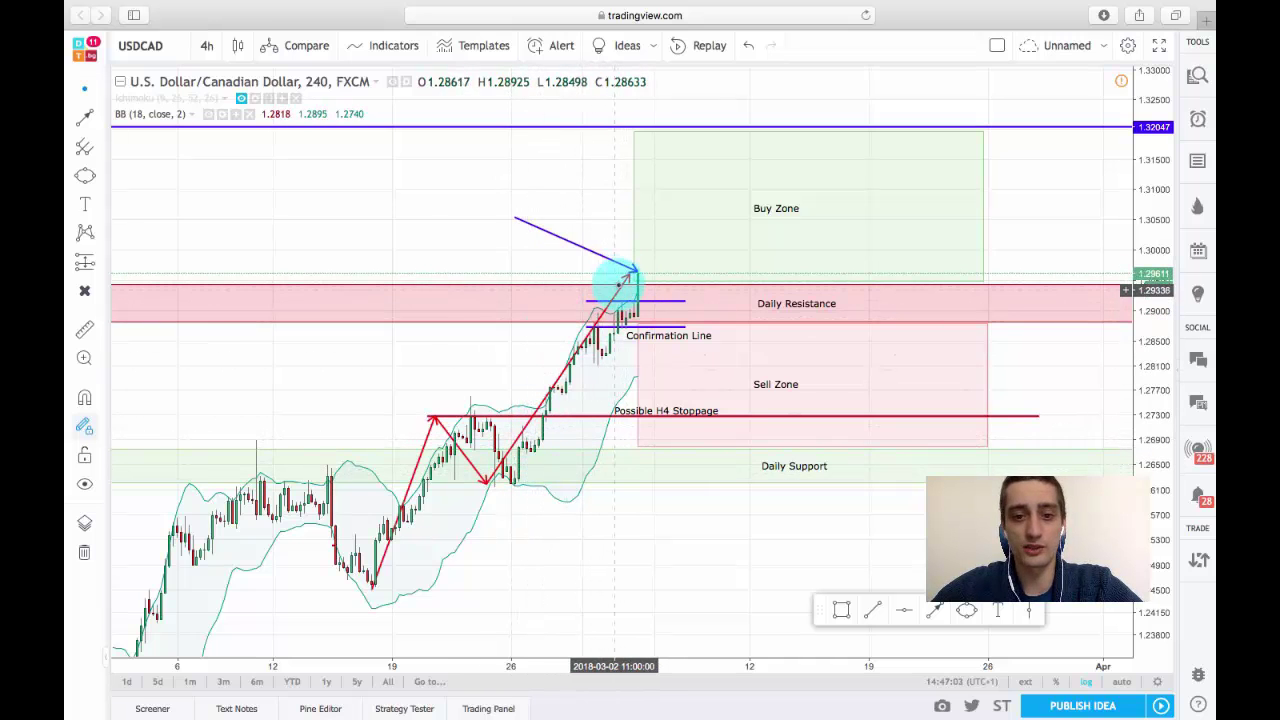
- Draw an arrow path retesting Daily Resistance, then rallying through the Buy Zone to 1.32047
{"action": "left_click", "coordinate": [84, 117]}
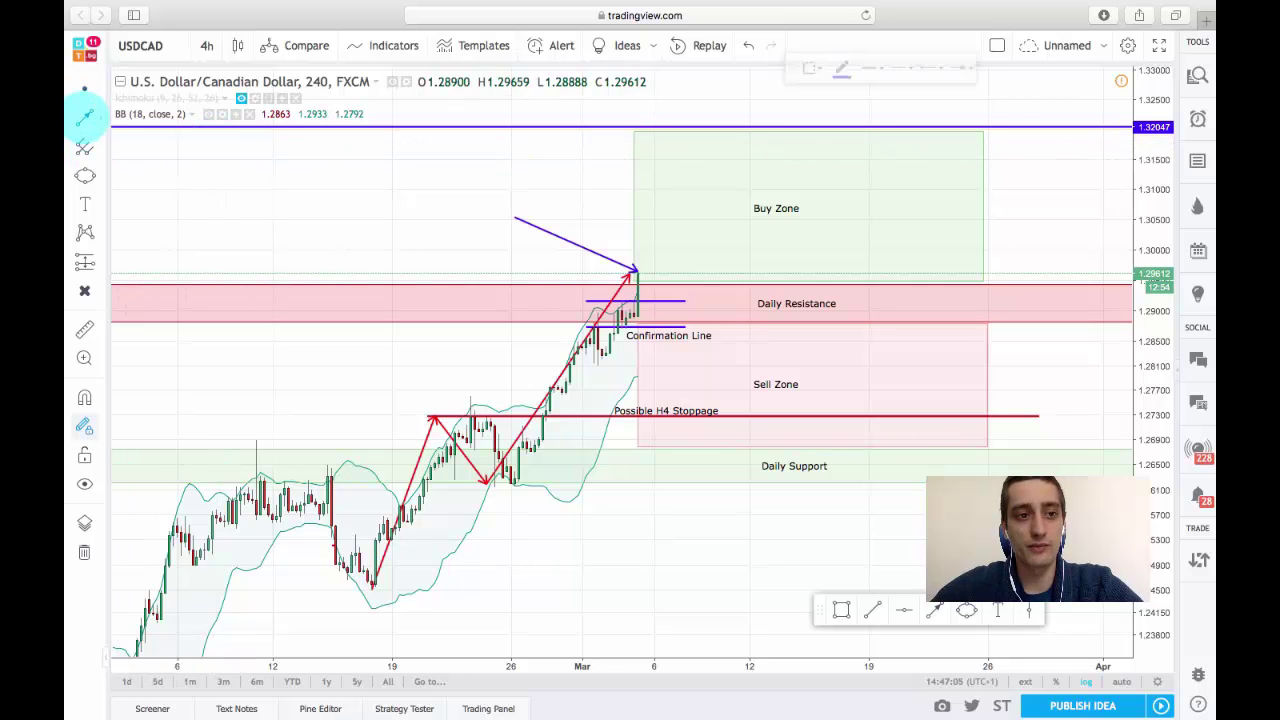
{"action": "left_click", "coordinate": [650, 300]}
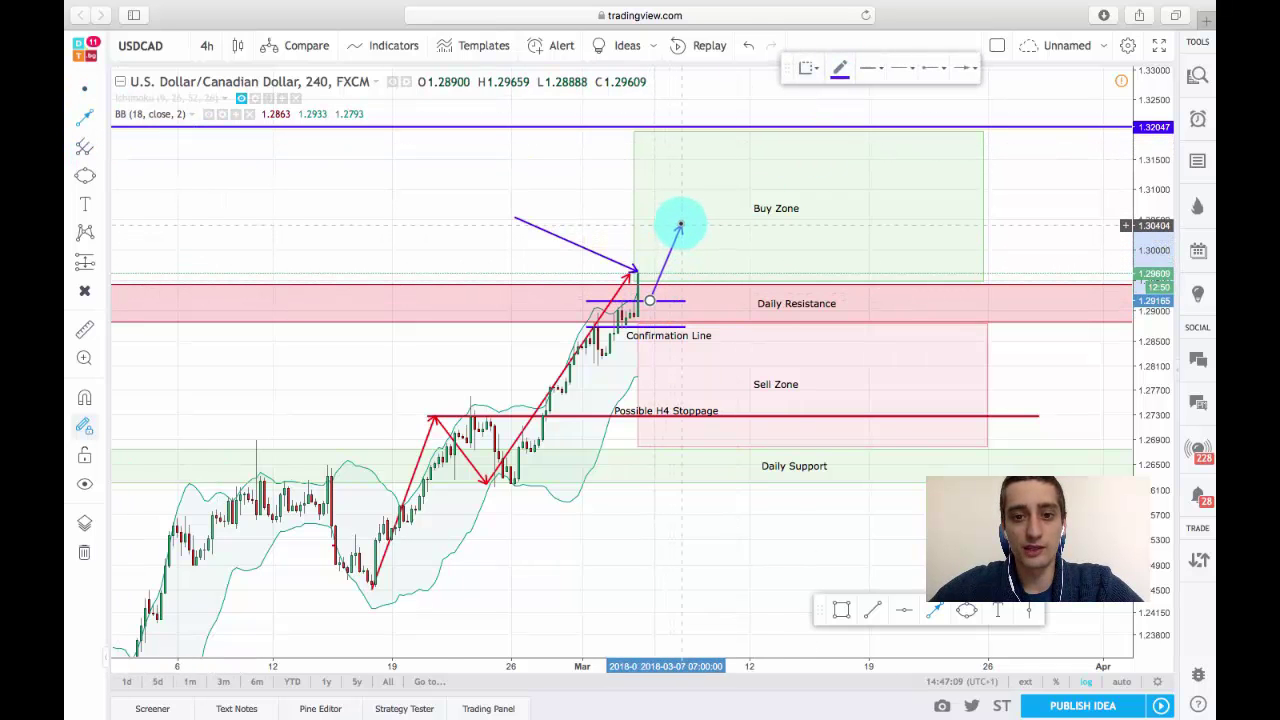
{"action": "left_click", "coordinate": [680, 221]}
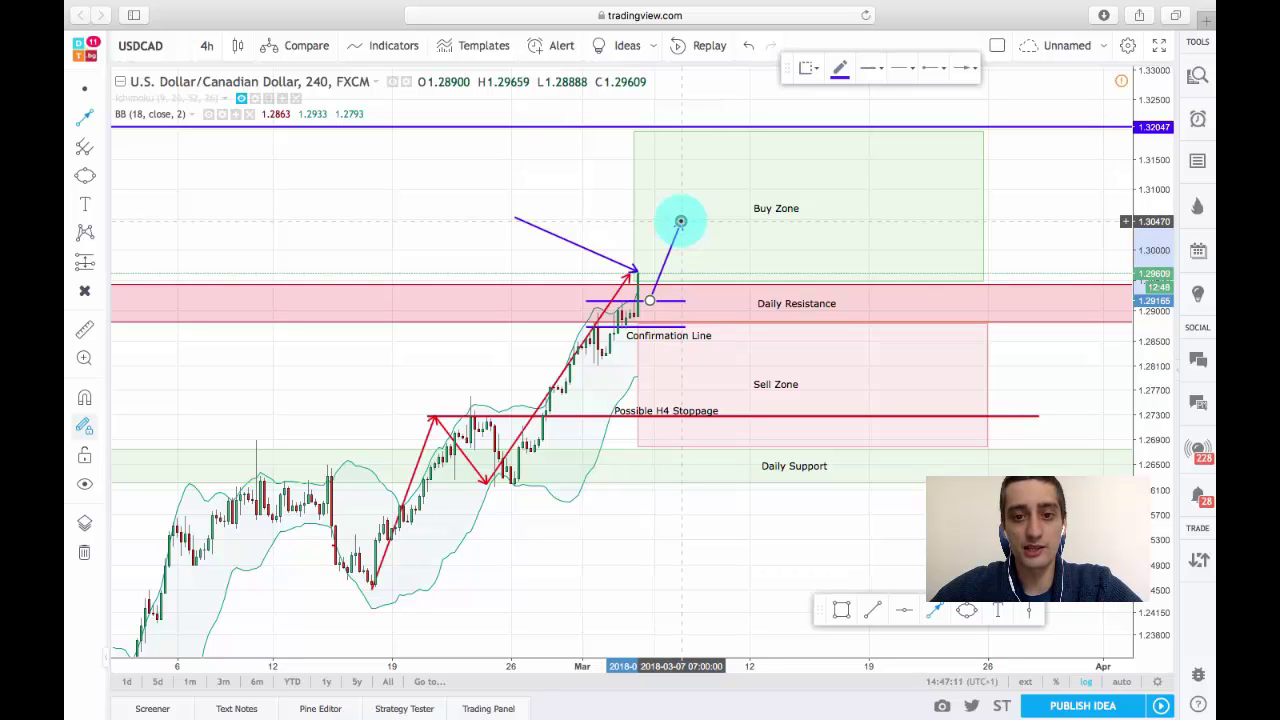
{"action": "left_click", "coordinate": [733, 301]}
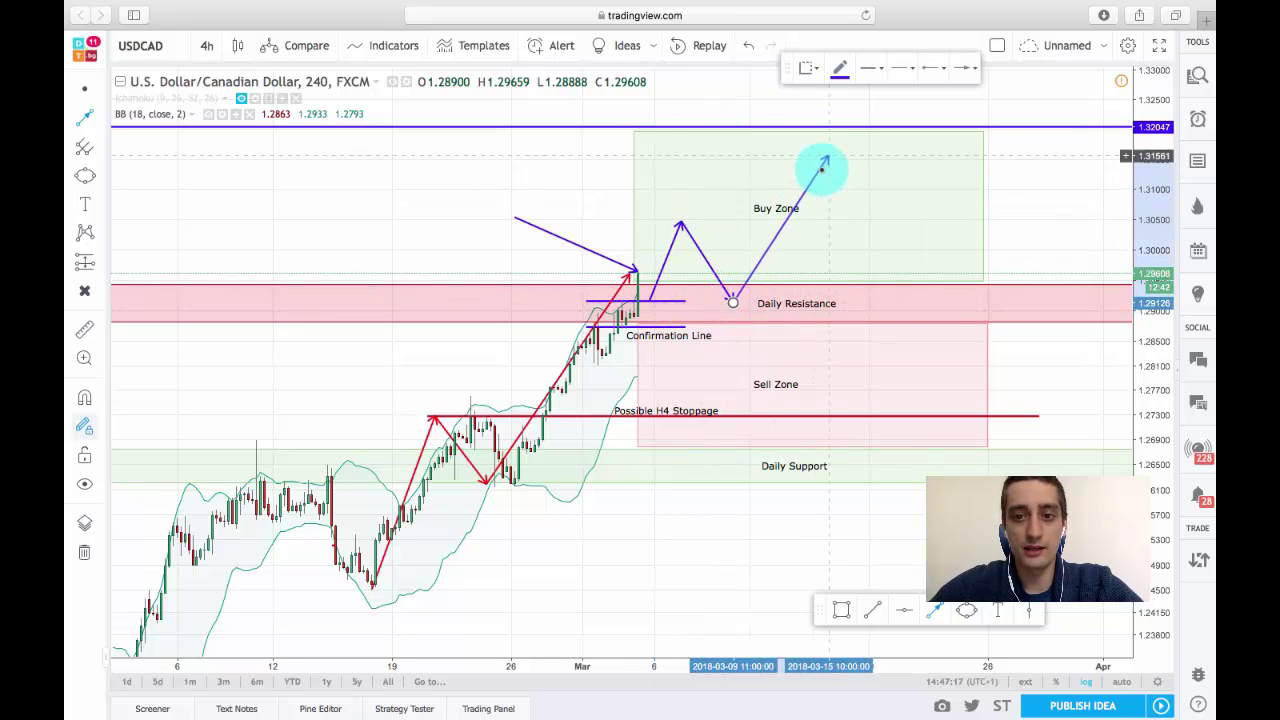
{"action": "left_click", "coordinate": [823, 127]}
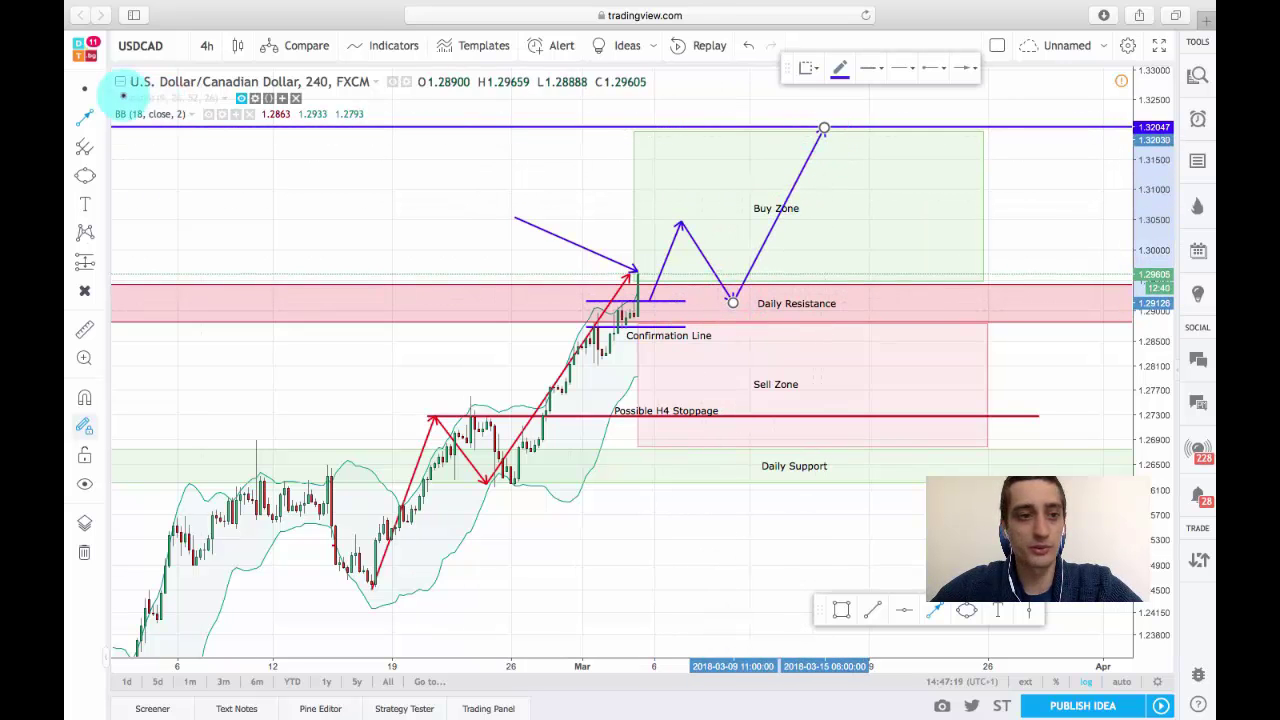
{"action": "left_click", "coordinate": [85, 87]}
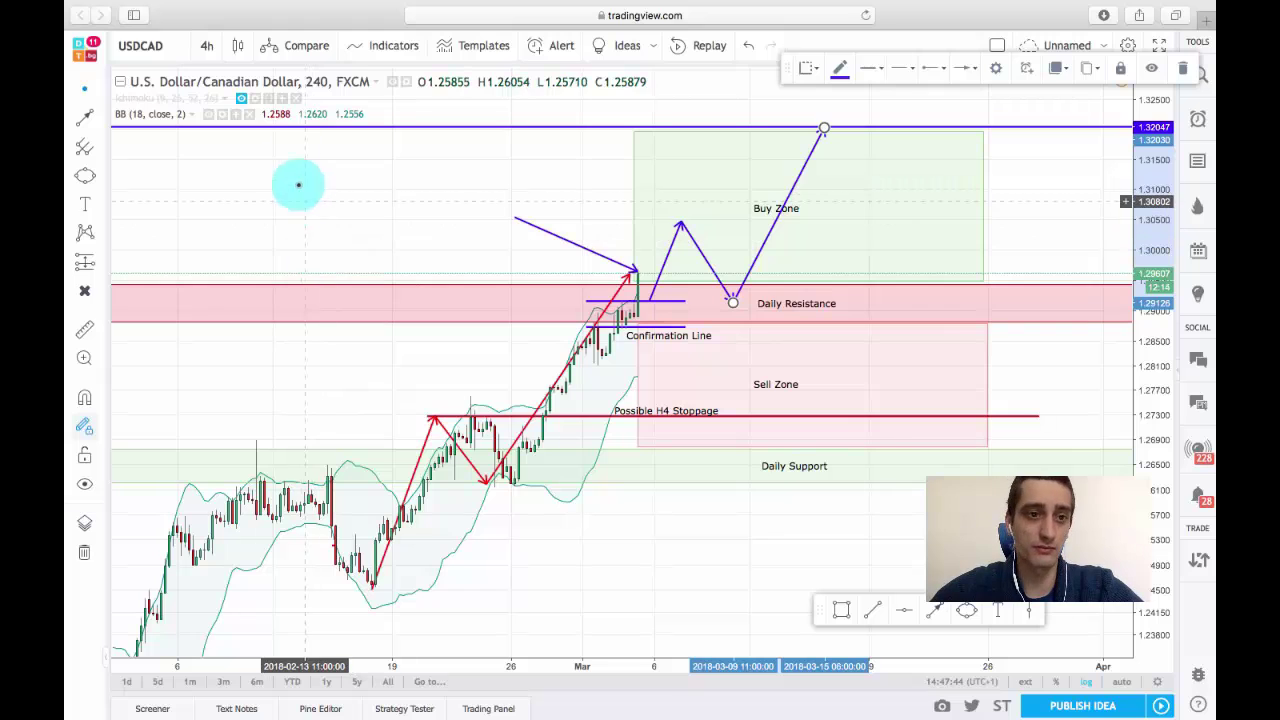
- Nudge the chart slightly left and take Safari out of full-screen
{"action": "mouse_move", "coordinate": [200, 8]}
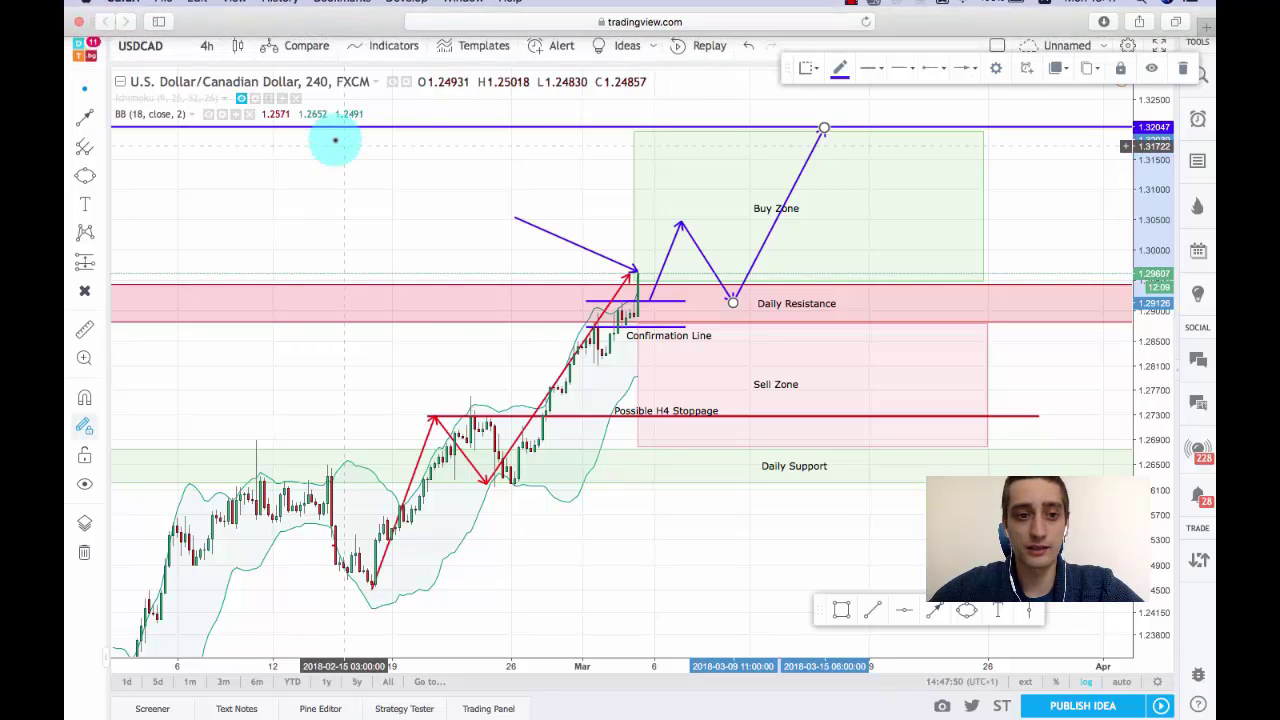
{"action": "left_click_drag", "start_coordinate": [440, 214], "coordinate": [434, 216]}
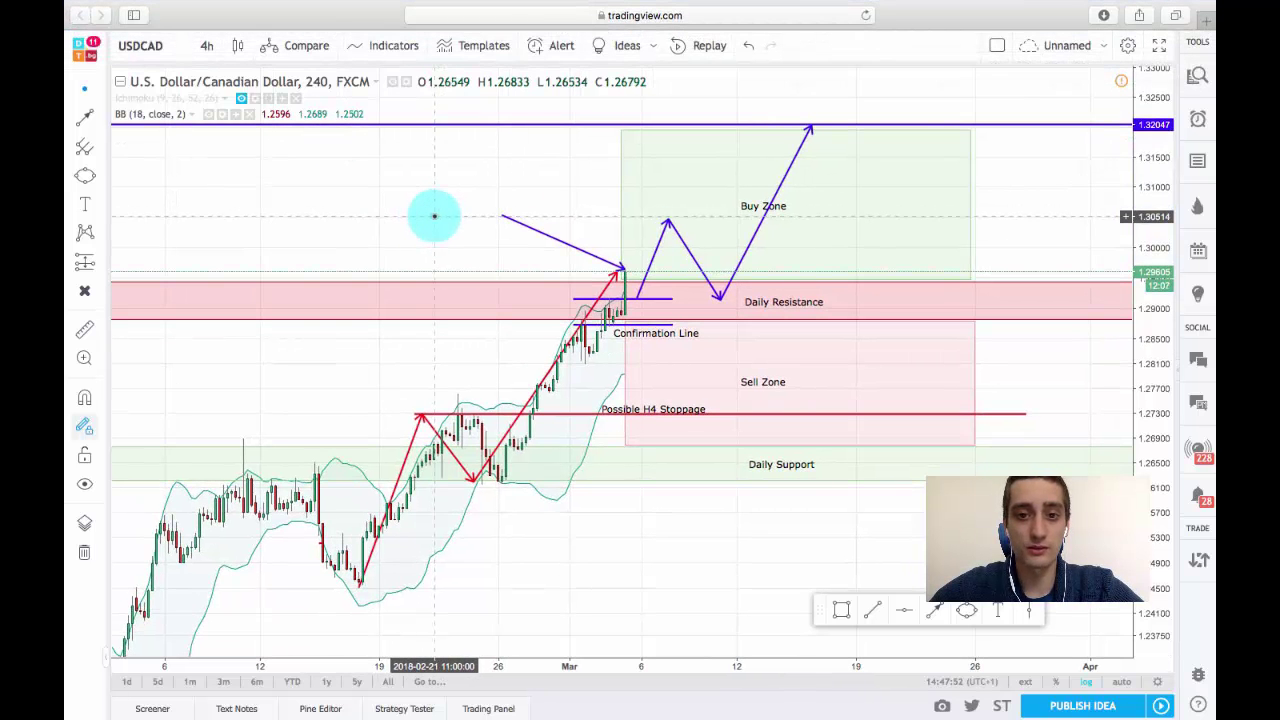
{"action": "mouse_move", "coordinate": [120, 3]}
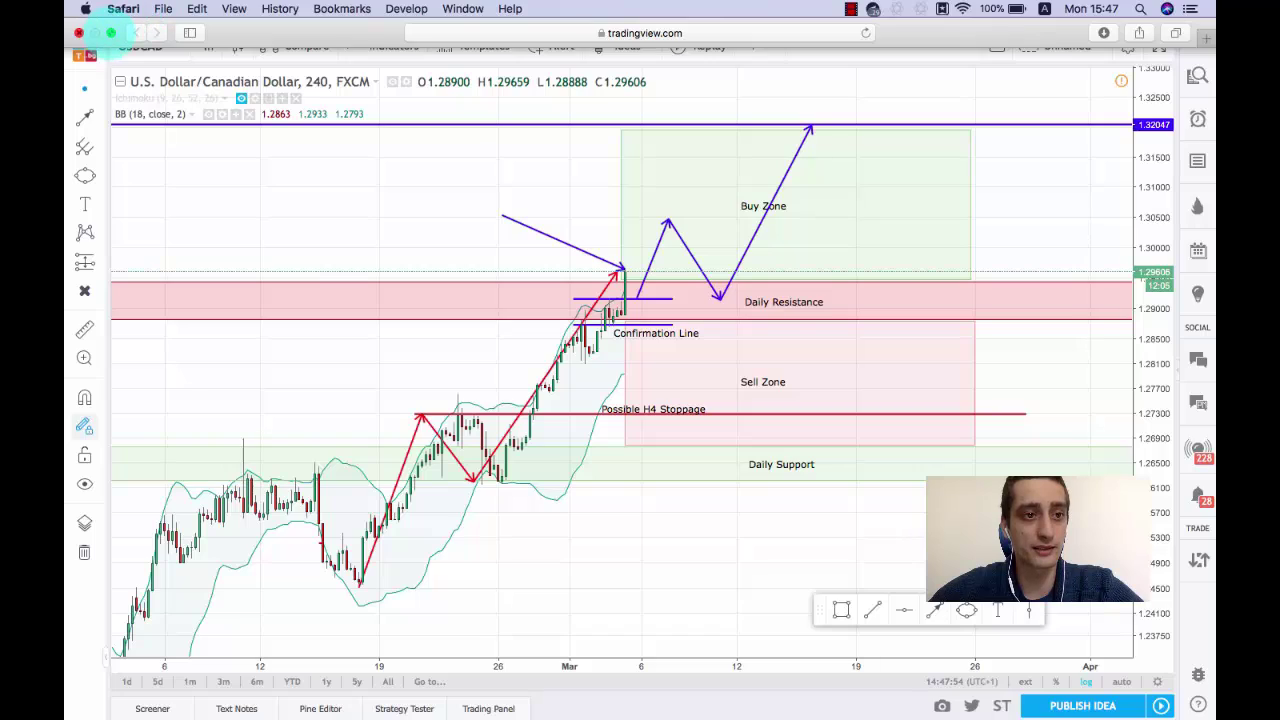
{"action": "left_click", "coordinate": [111, 32]}
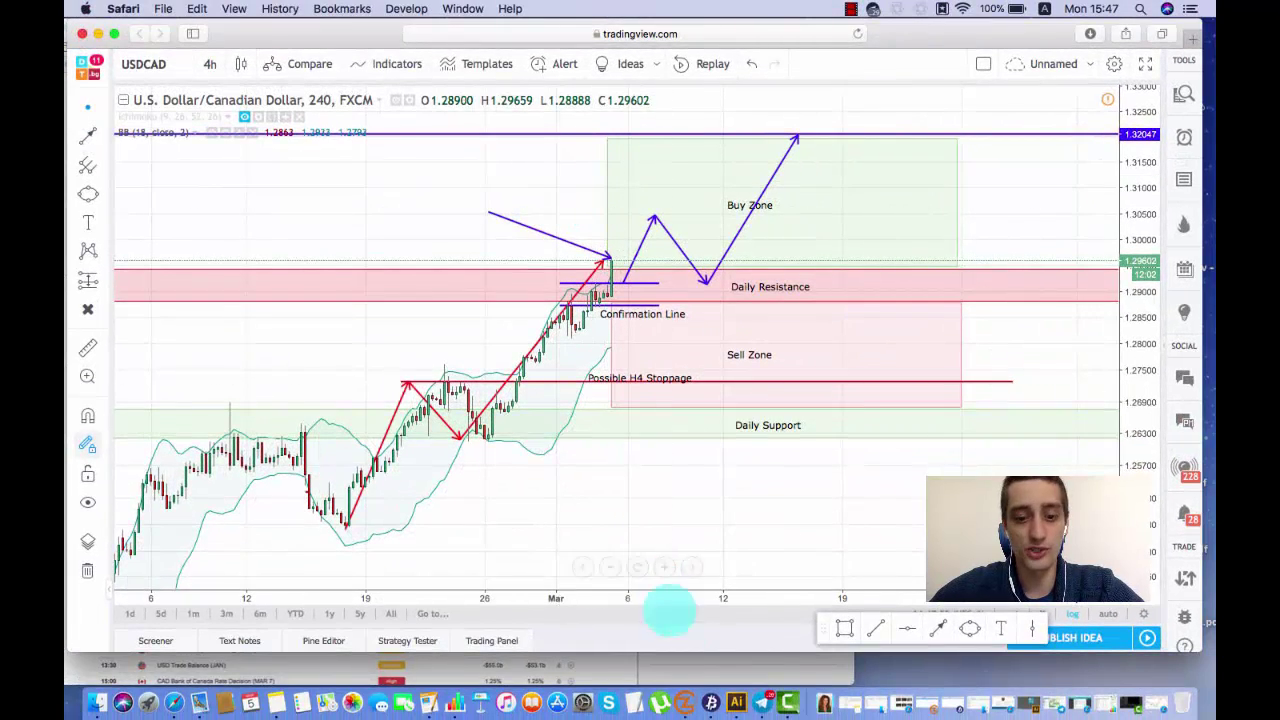
- Bring the Economic Overview Week 10 document in Pages to the front
{"action": "left_click", "coordinate": [650, 662]}
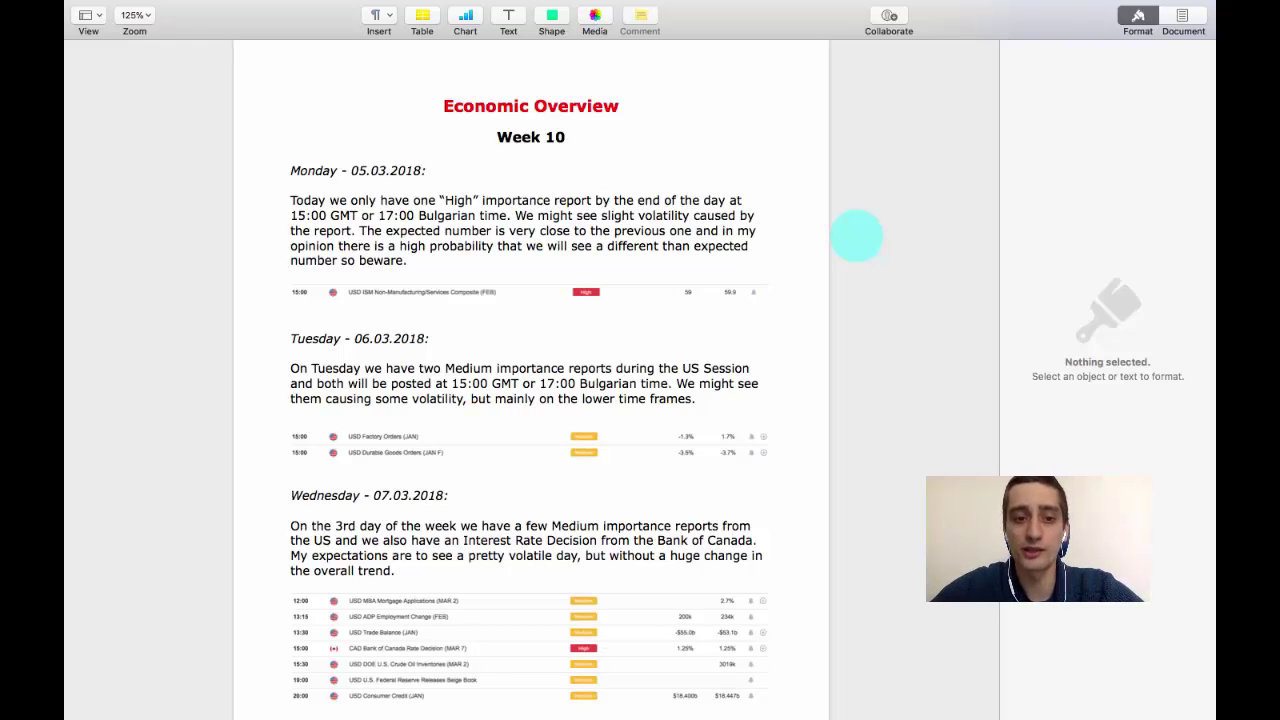
- Scroll through the Tuesday and Wednesday report notes to the Thursday heading
{"action": "scroll", "coordinate": [852, 320], "scroll_direction": "down", "scroll_amount": 3}
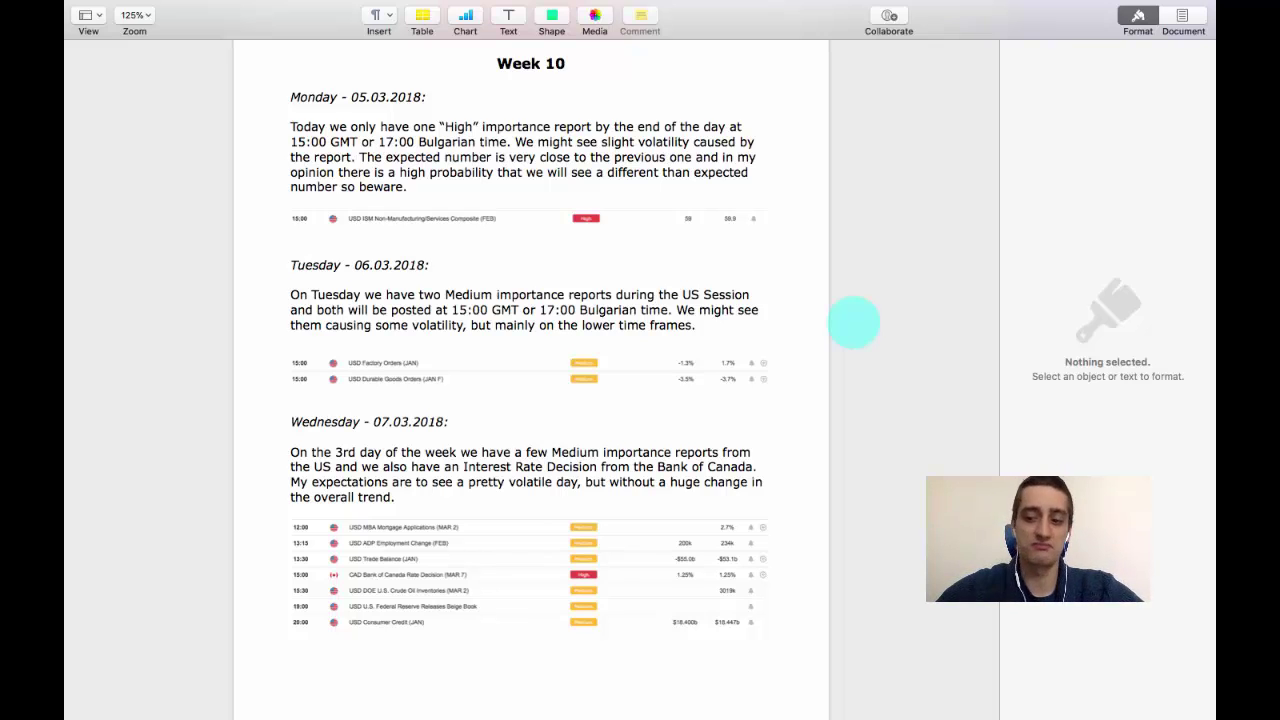
{"action": "scroll", "coordinate": [853, 321], "scroll_direction": "down", "scroll_amount": 5}
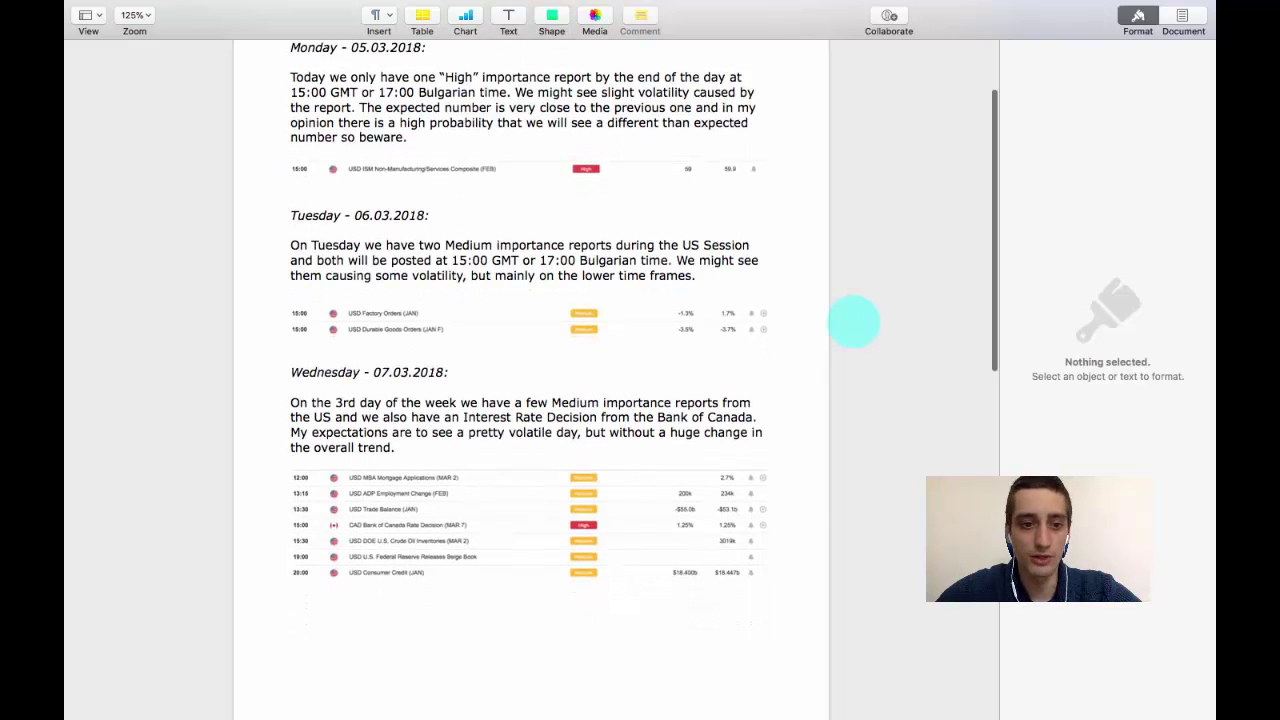
{"action": "scroll", "coordinate": [853, 321], "scroll_direction": "down", "scroll_amount": 1}
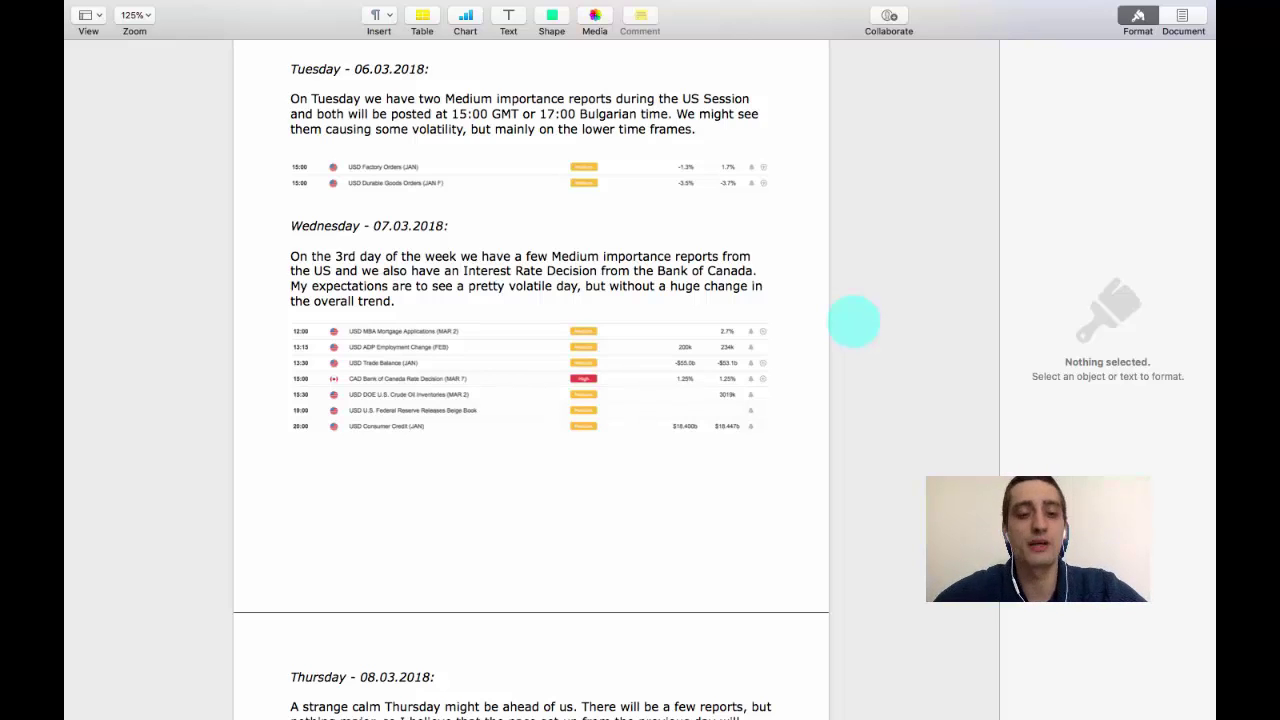
- Scroll down to the Thursday 08.03.2018 and Friday 09.03.2018 entries
{"action": "scroll", "coordinate": [853, 321], "scroll_direction": "down", "scroll_amount": 8}
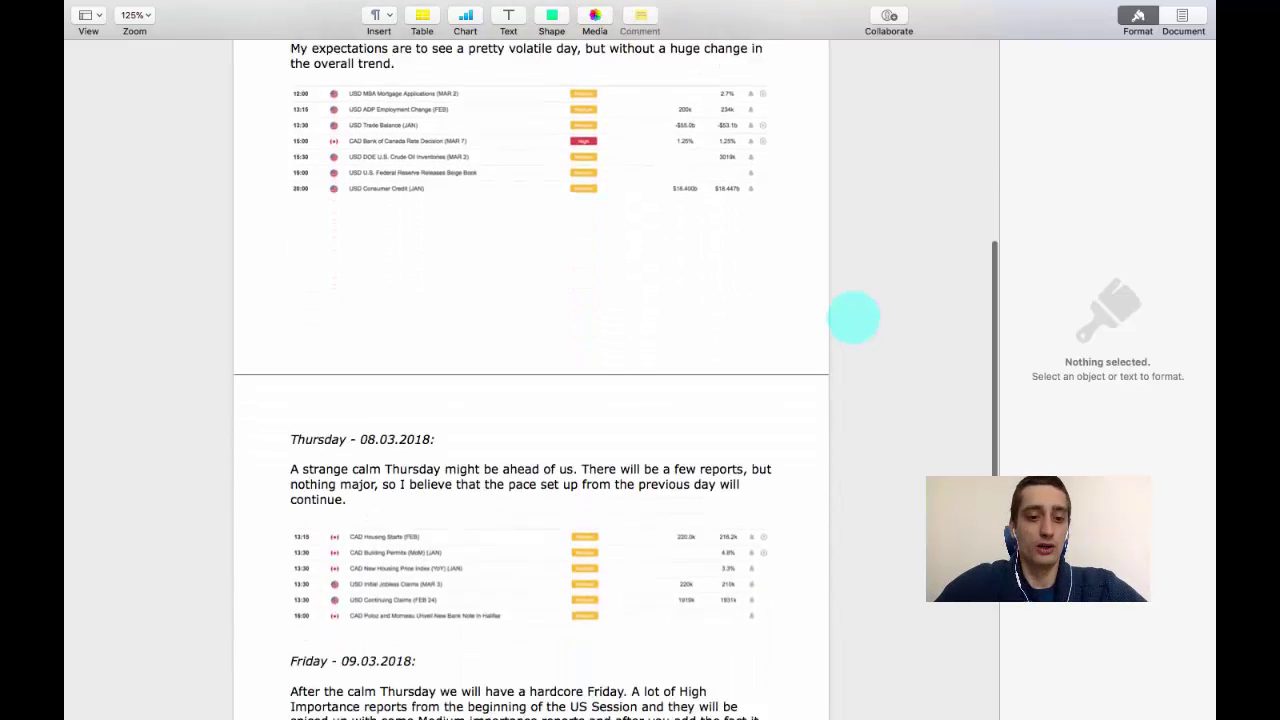
{"action": "scroll", "coordinate": [853, 318], "scroll_direction": "down", "scroll_amount": 2}
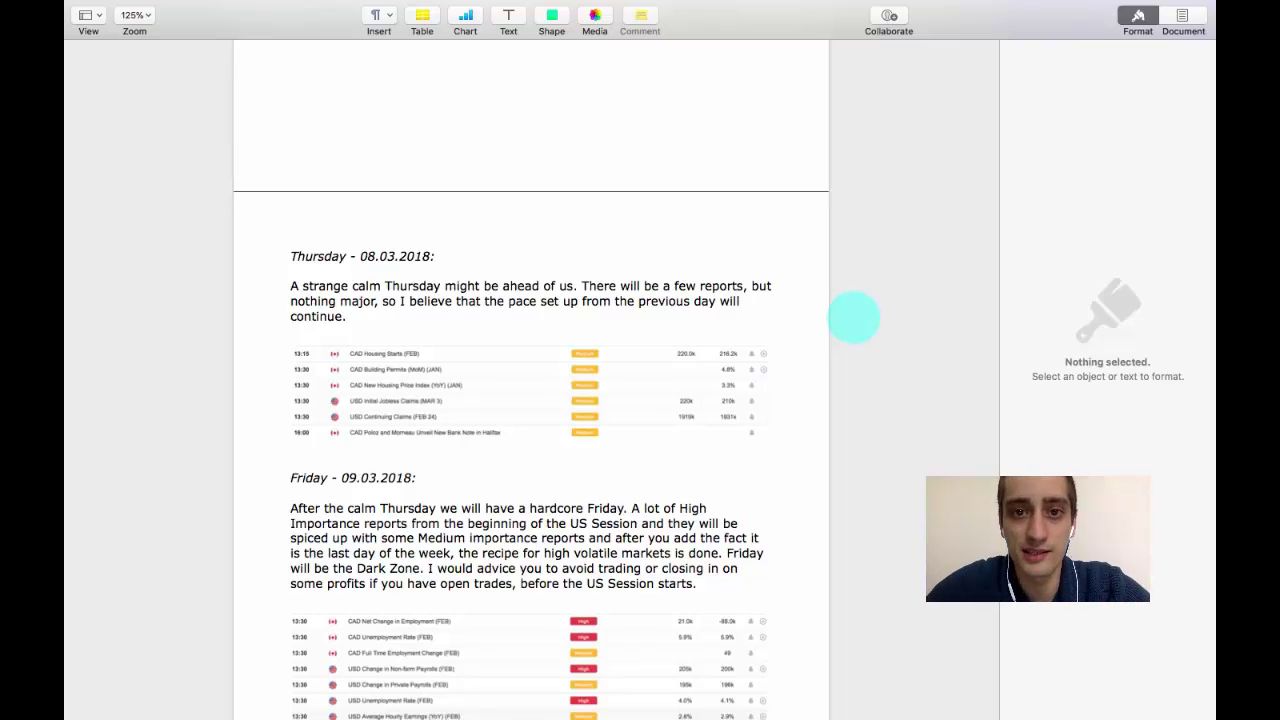
- Scroll down to show the Friday table of nine events, ending with the 18:00 Baker Hughes Rig Count
{"action": "scroll", "coordinate": [853, 318], "scroll_direction": "down", "scroll_amount": 5}
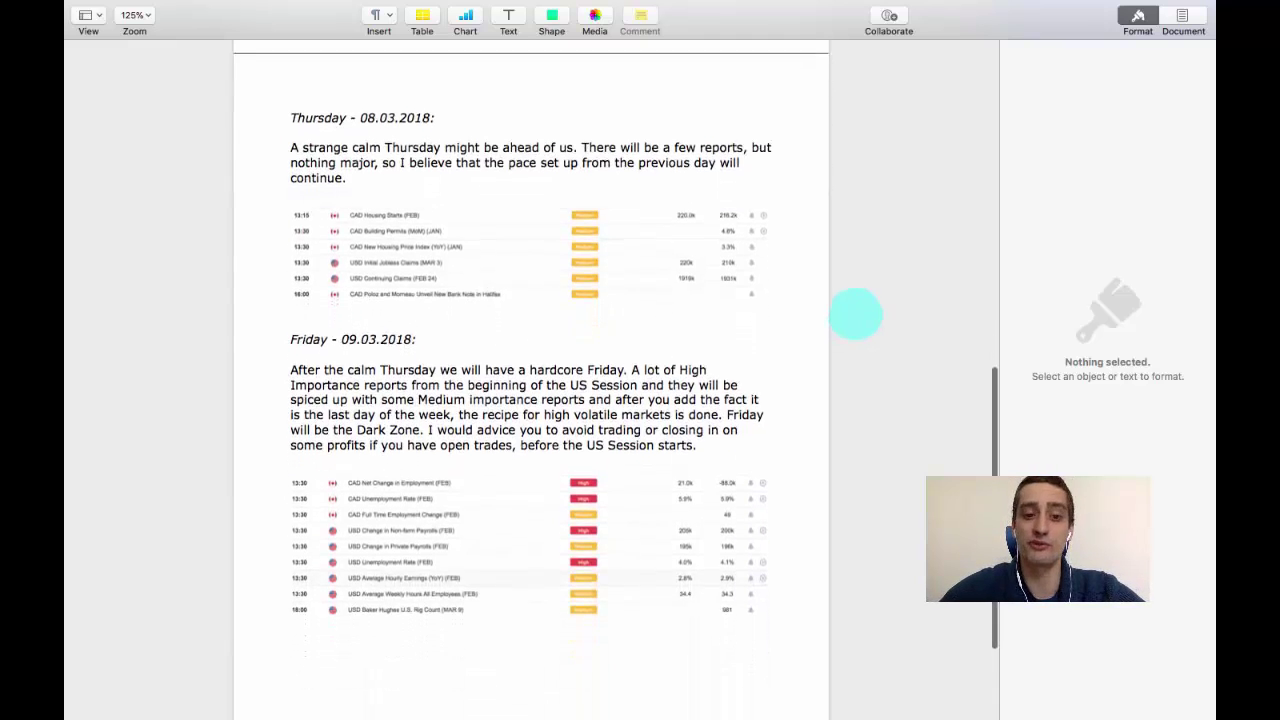